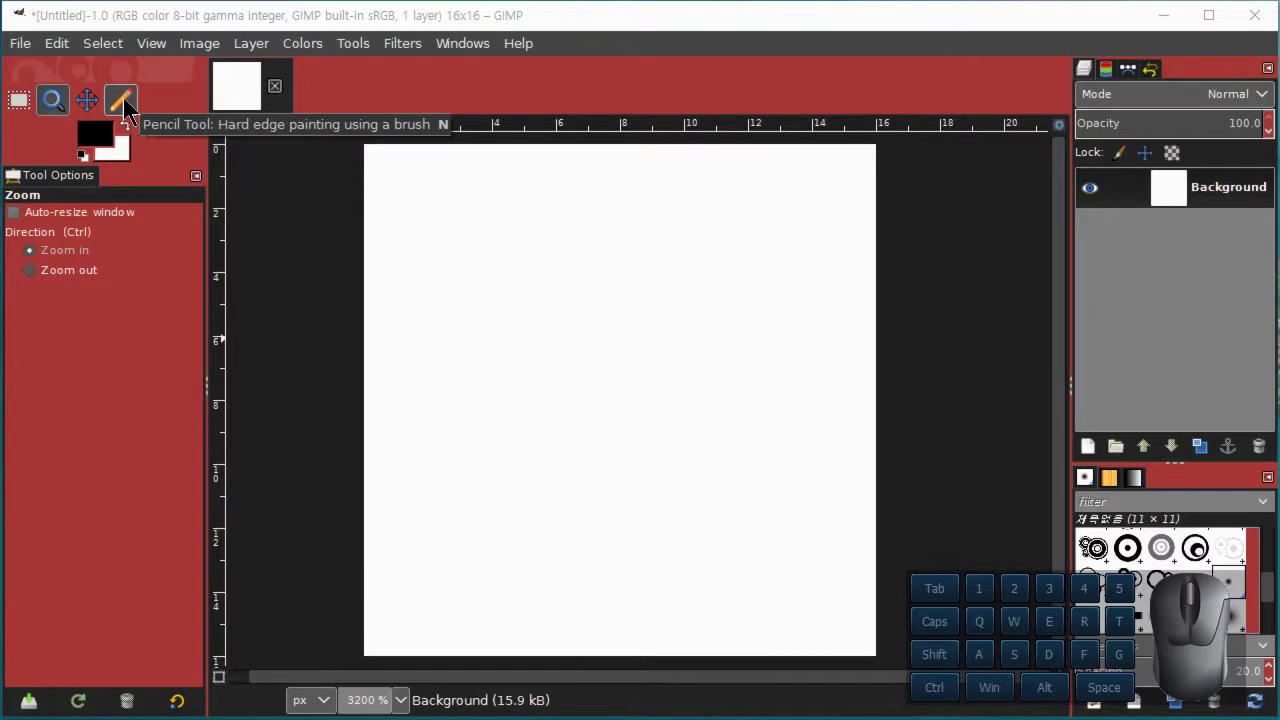
- Set up the Pencil tool with the 1. Pixel brush at size 1
left_click(120, 100)
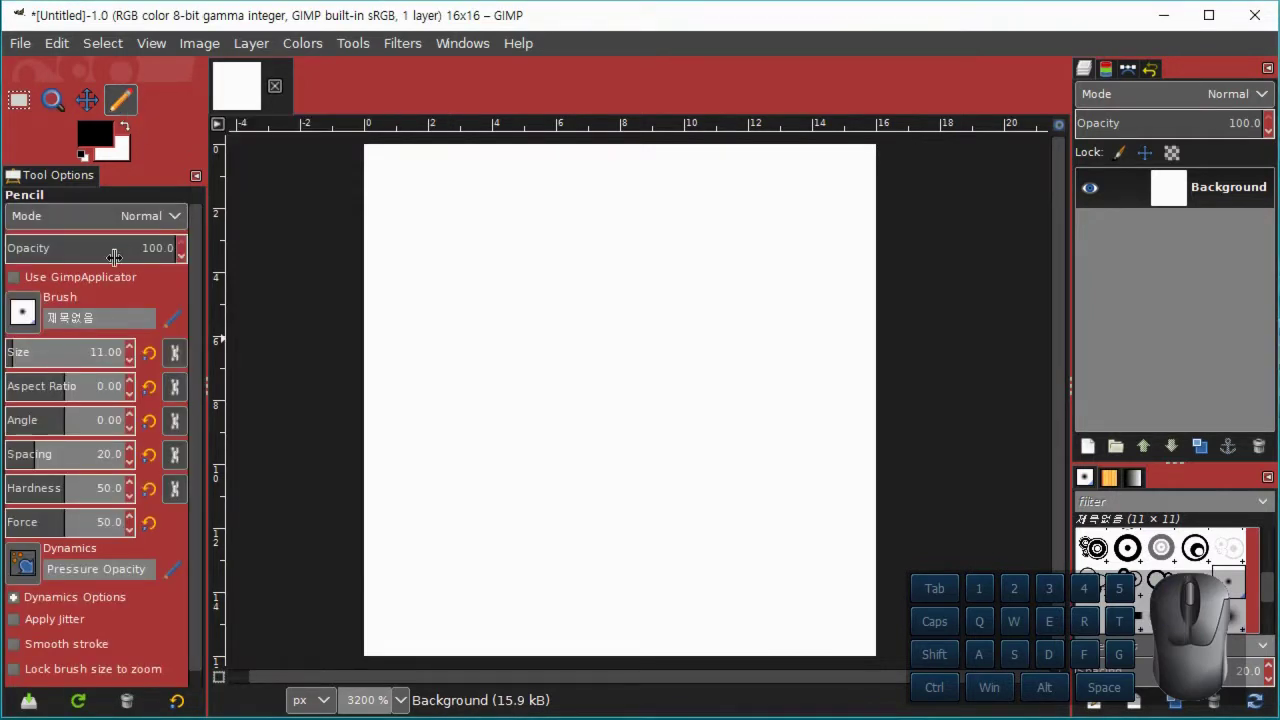
left_click(28, 320)
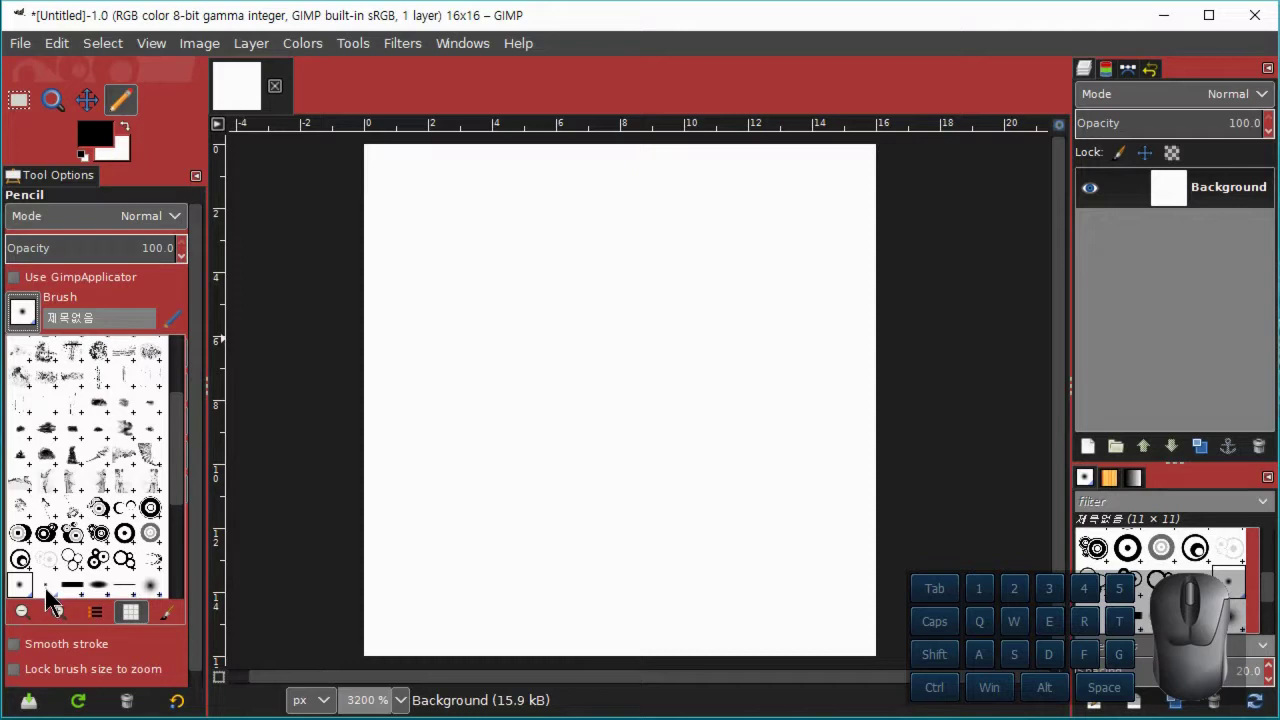
mouse_move(177, 486)
left_mouse_down()
mouse_move(175, 445)
mouse_move(173, 568)
left_mouse_up()
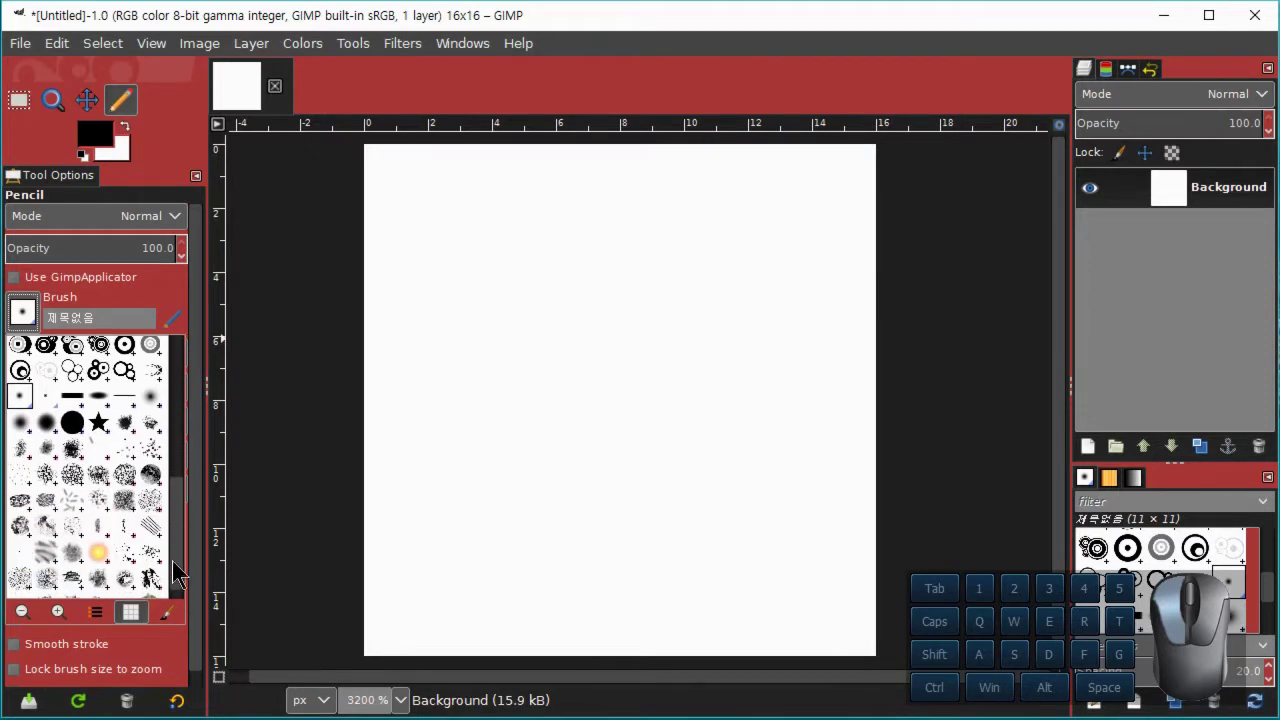
left_click(45, 398)
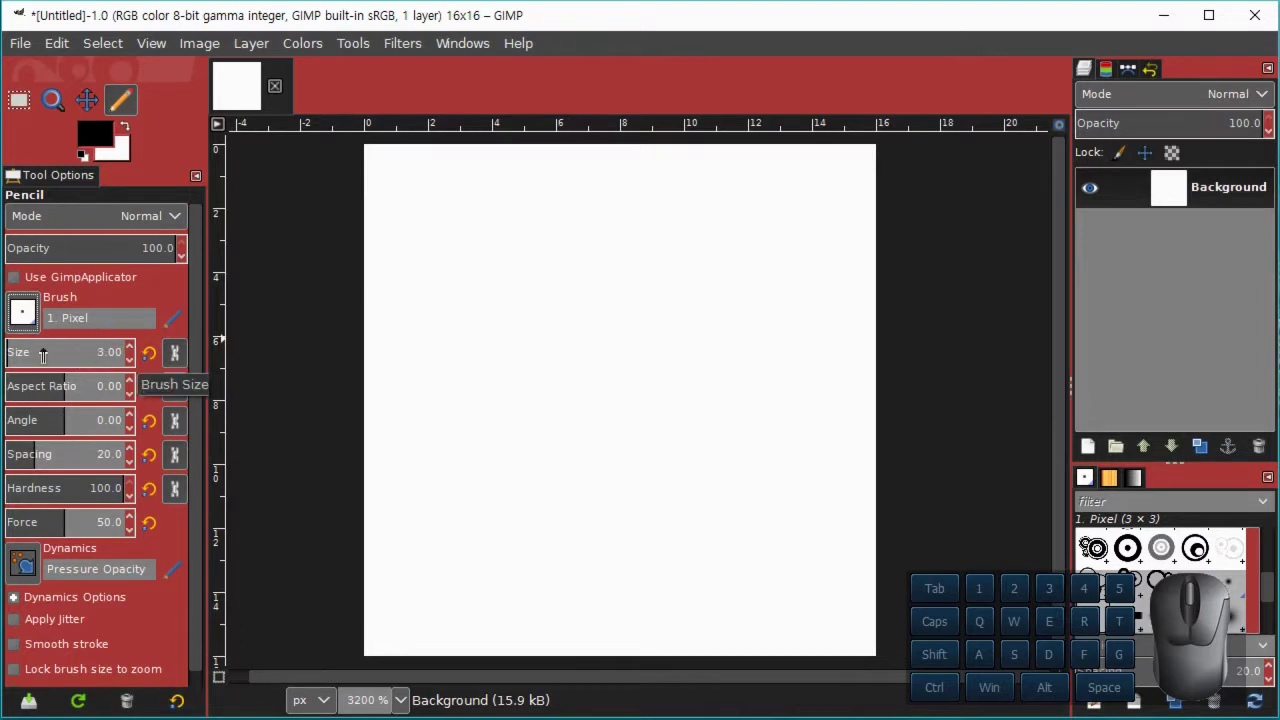
double_click(130, 359)
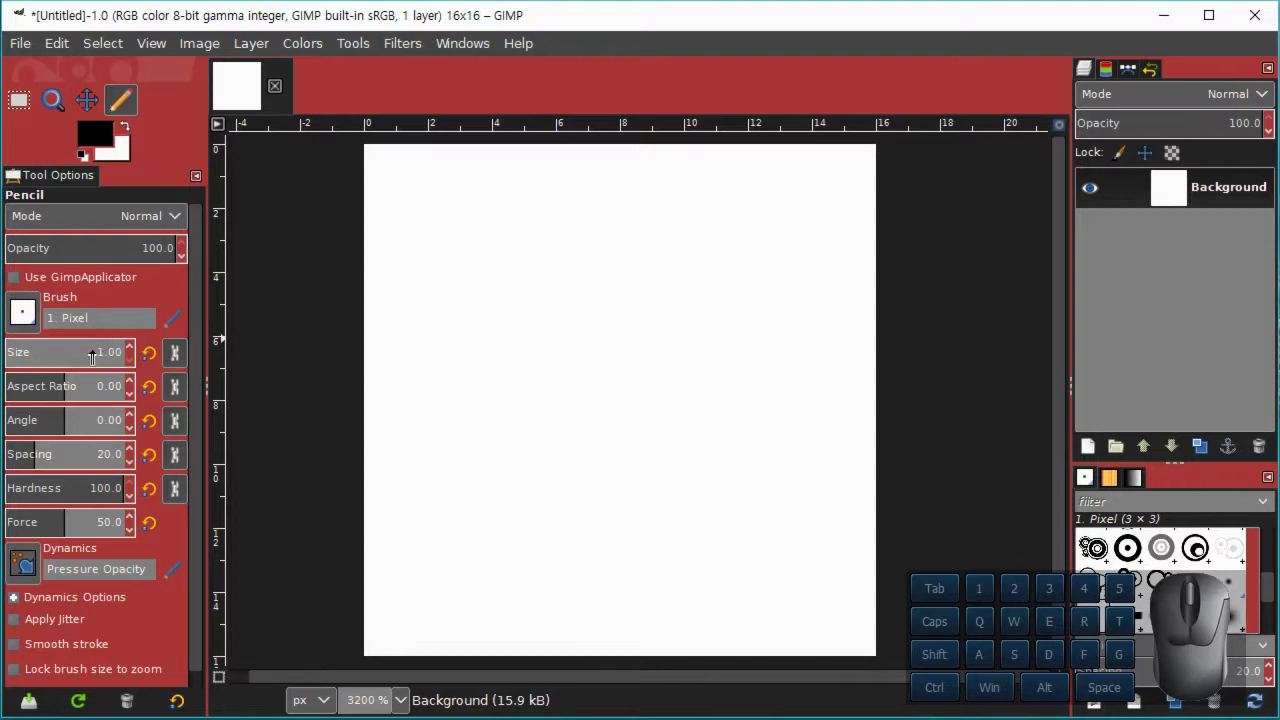
mouse_move(91, 357)
left_mouse_down()
mouse_move(48, 353)
mouse_move(97, 354)
left_mouse_up()
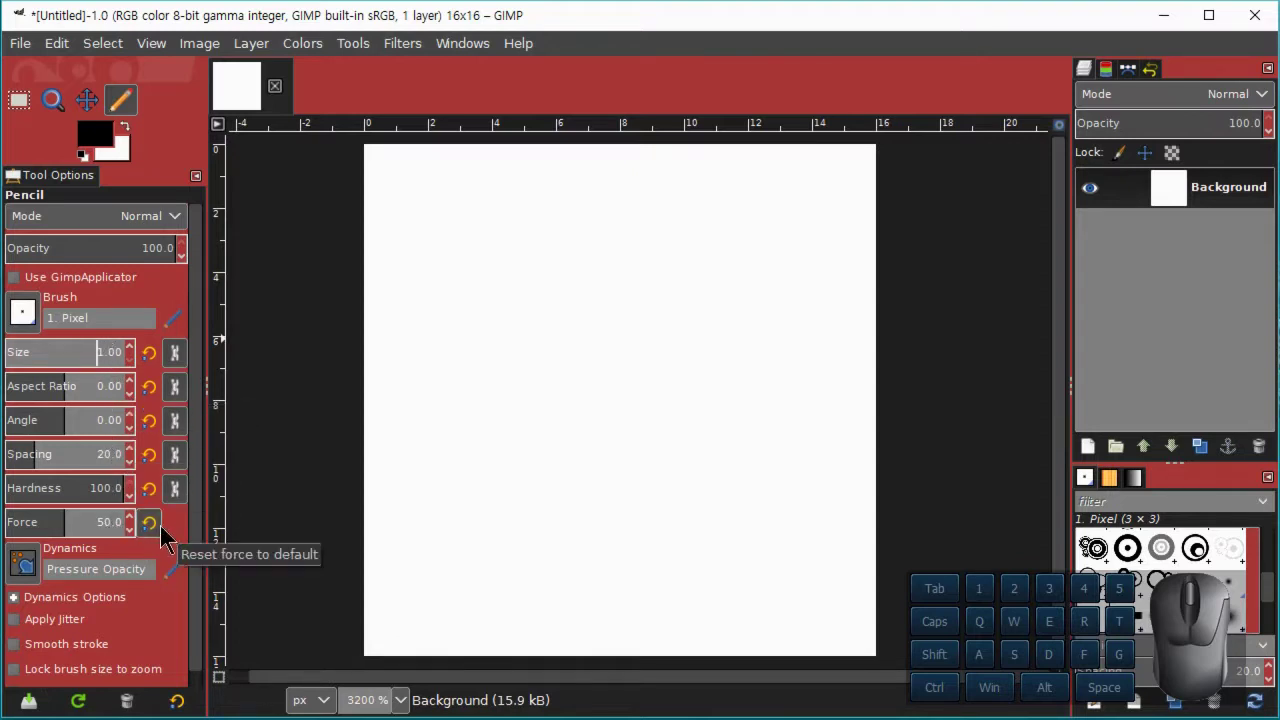
- Paint the entire top pixel row of the canvas black as the maze's upper wall
left_click(379, 167)
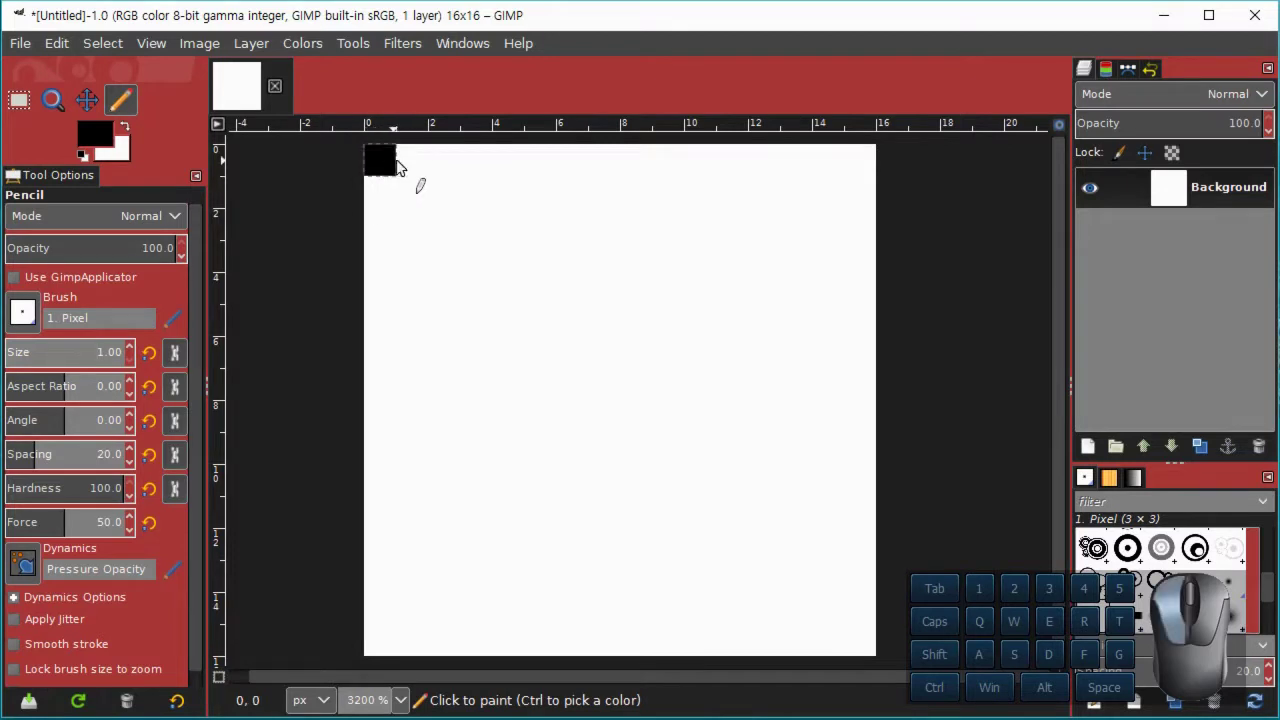
left_click(410, 167)
left_click(442, 167)
left_click(478, 167)
left_click_drag(500, 170, 851, 157)
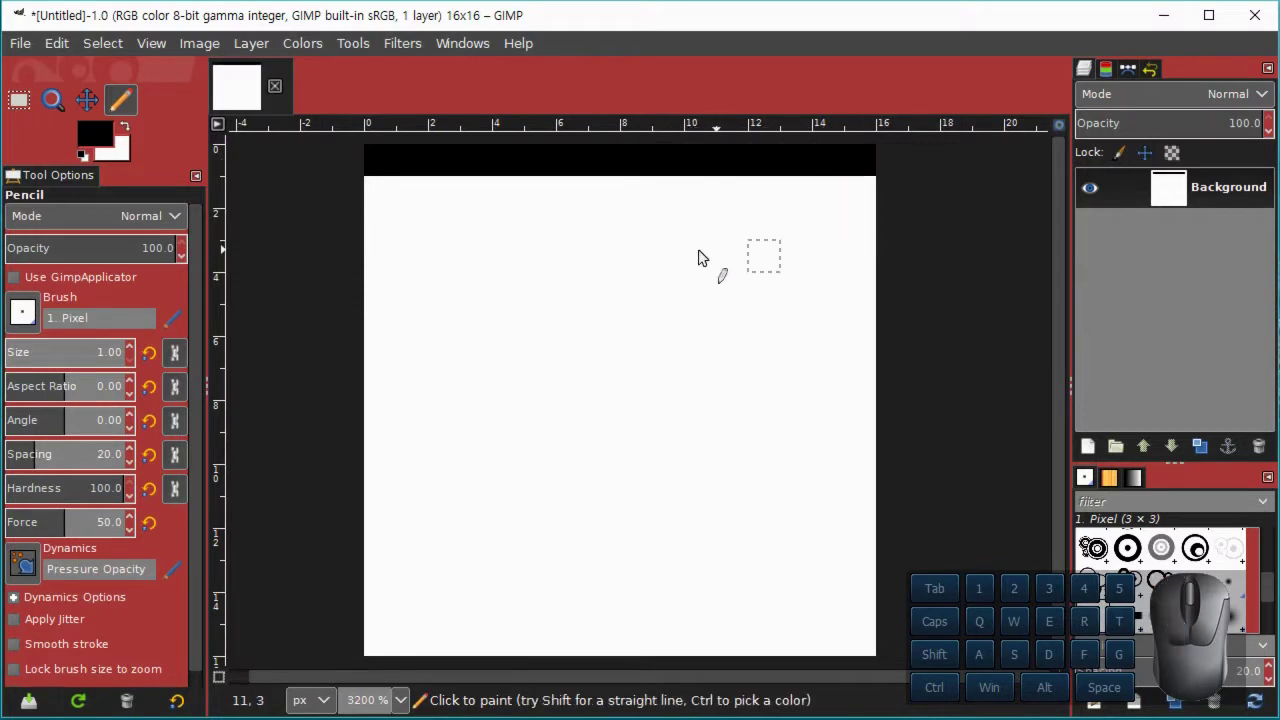
- Paint the left, bottom and right border walls black, leaving an entrance at pixel 0, 1 and an exit at 14, 15
left_click(377, 238)
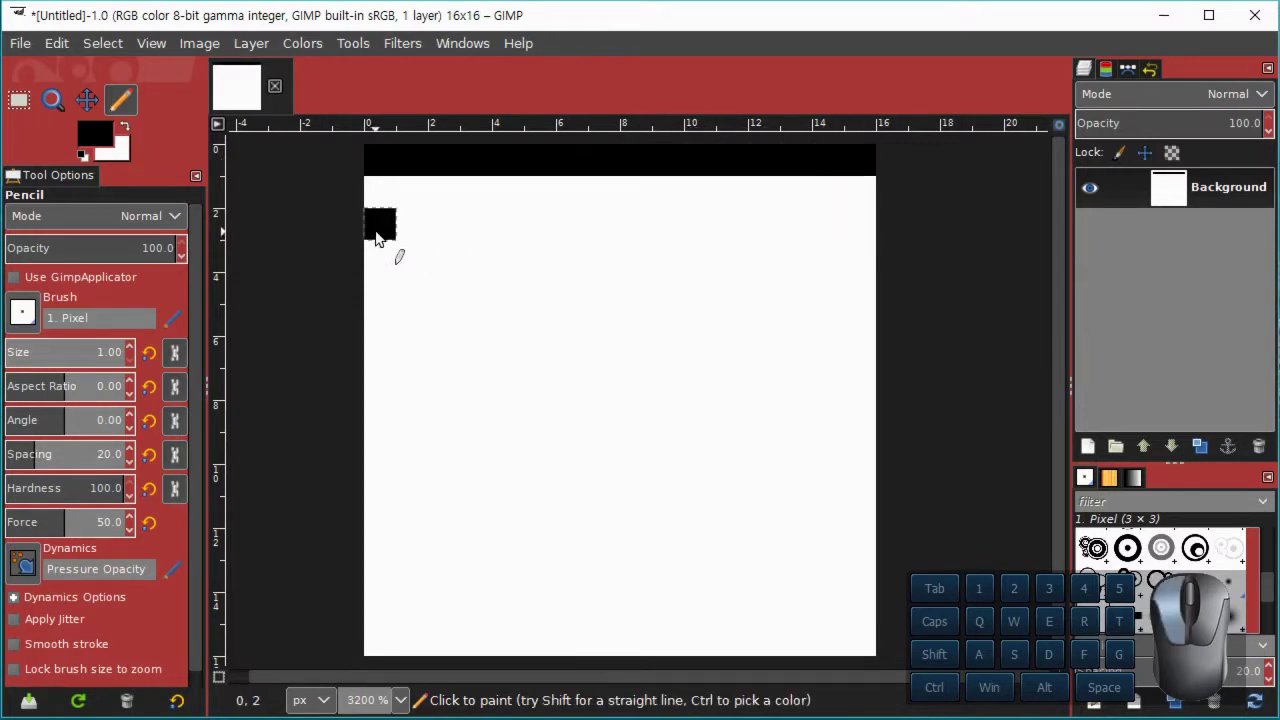
left_click_drag(378, 287, 389, 640)
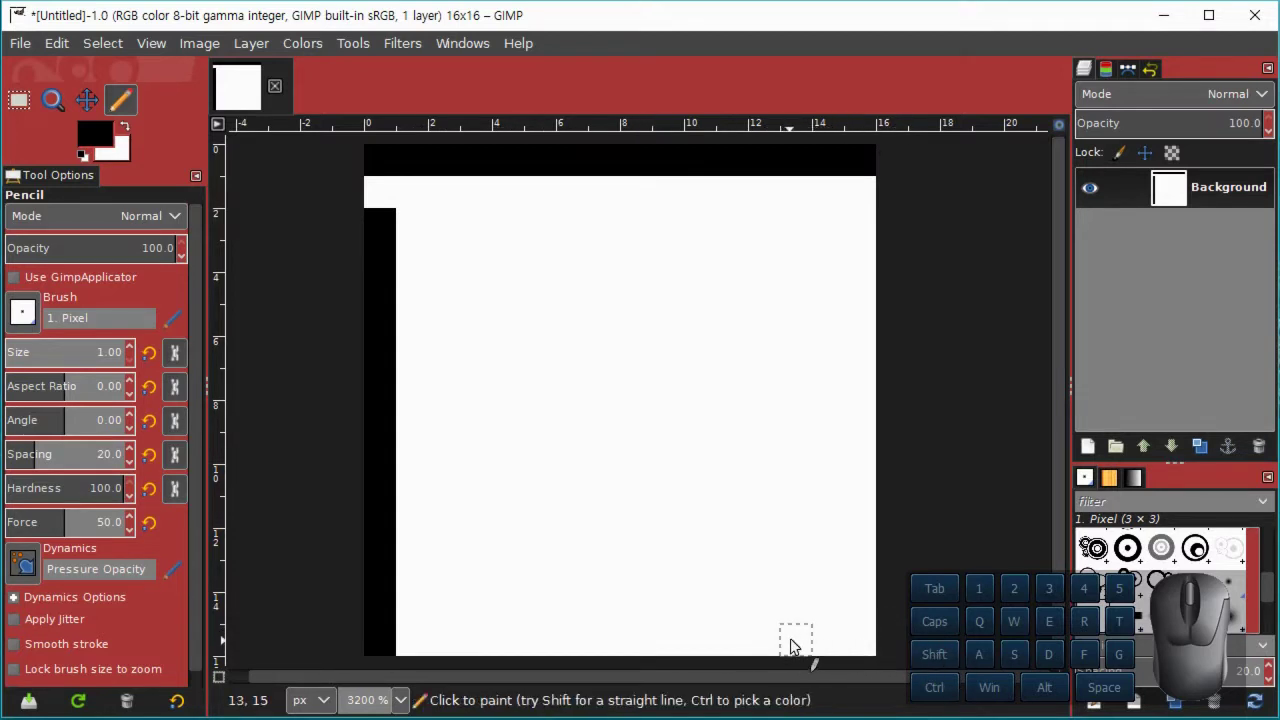
key("shift")
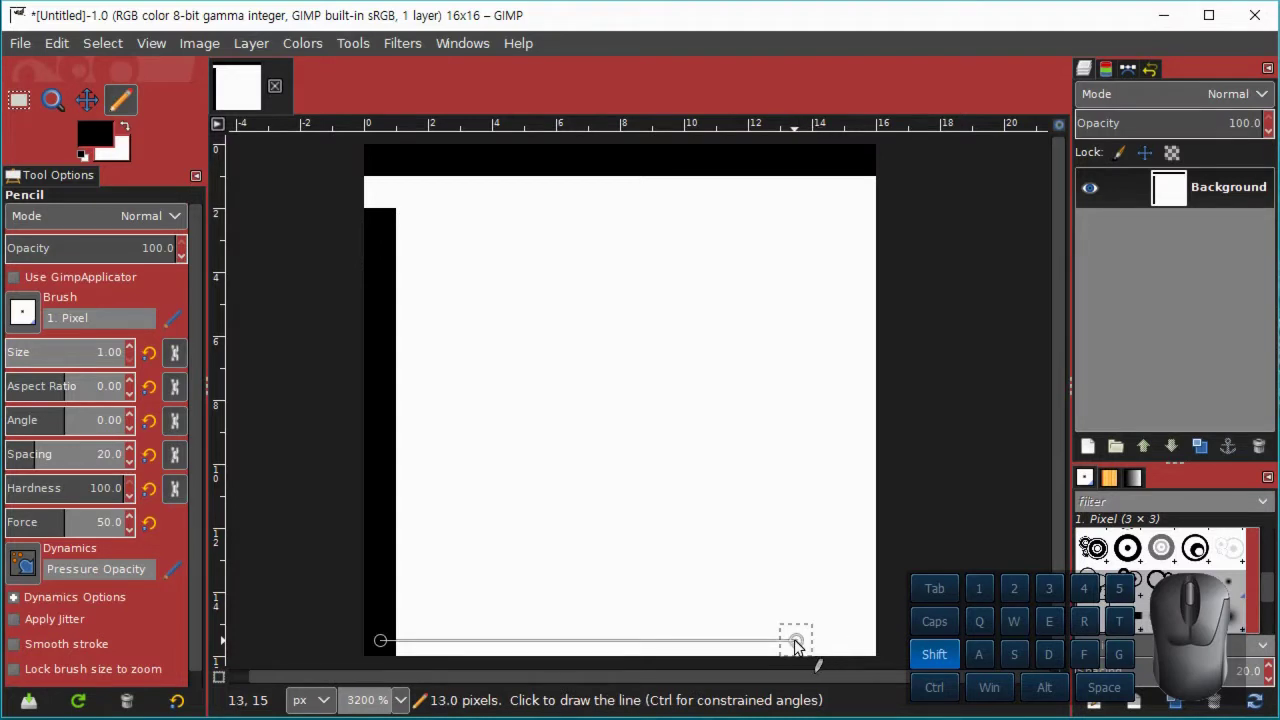
left_click(794, 640, "shift")
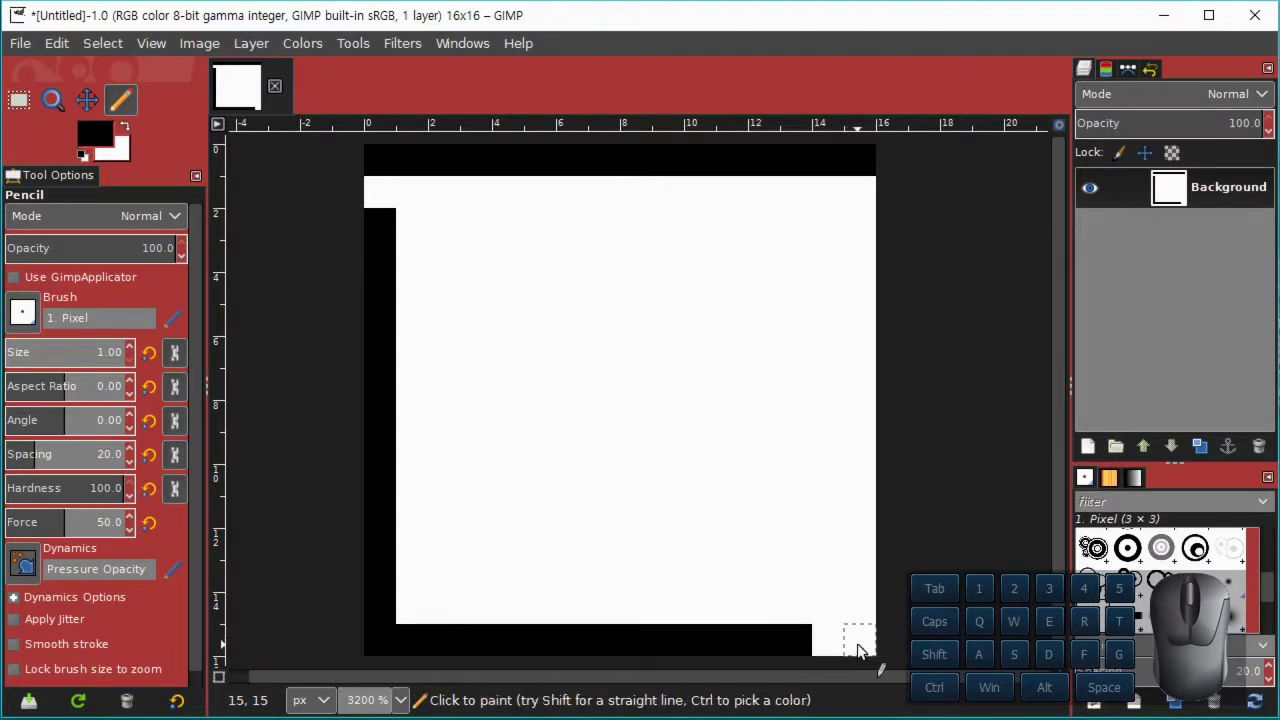
key("shift")
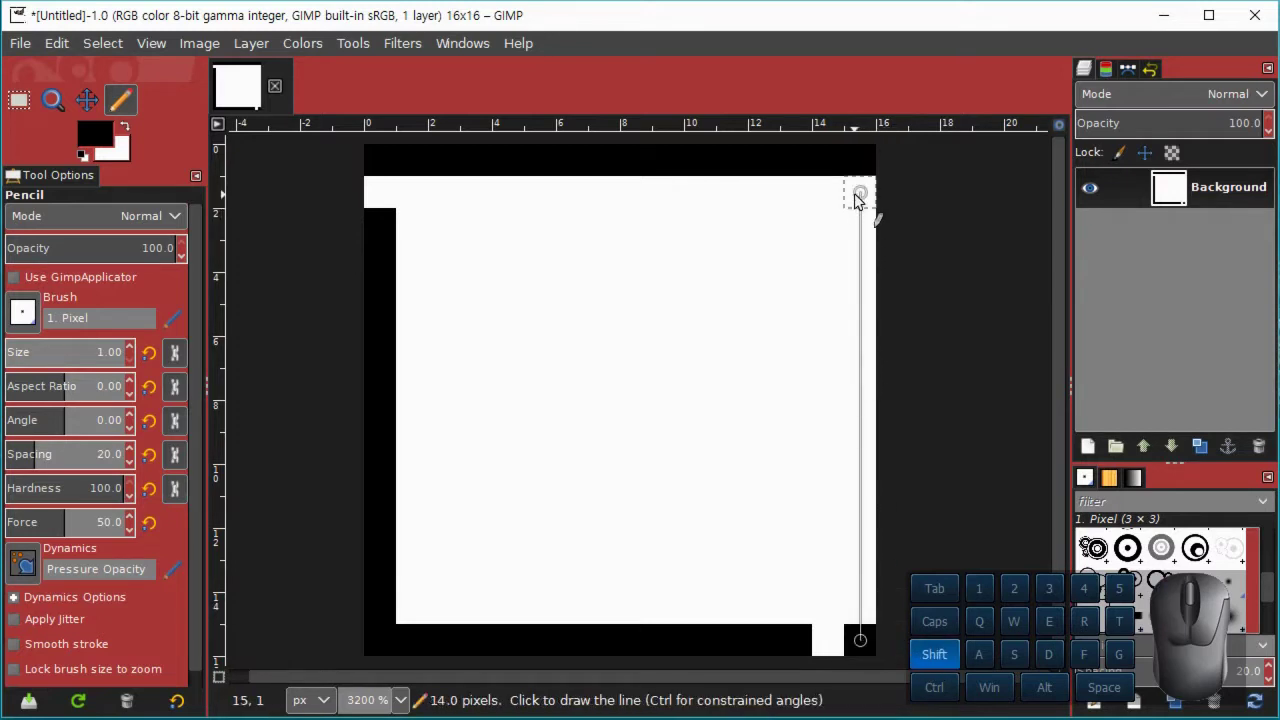
left_click(856, 170, "shift")
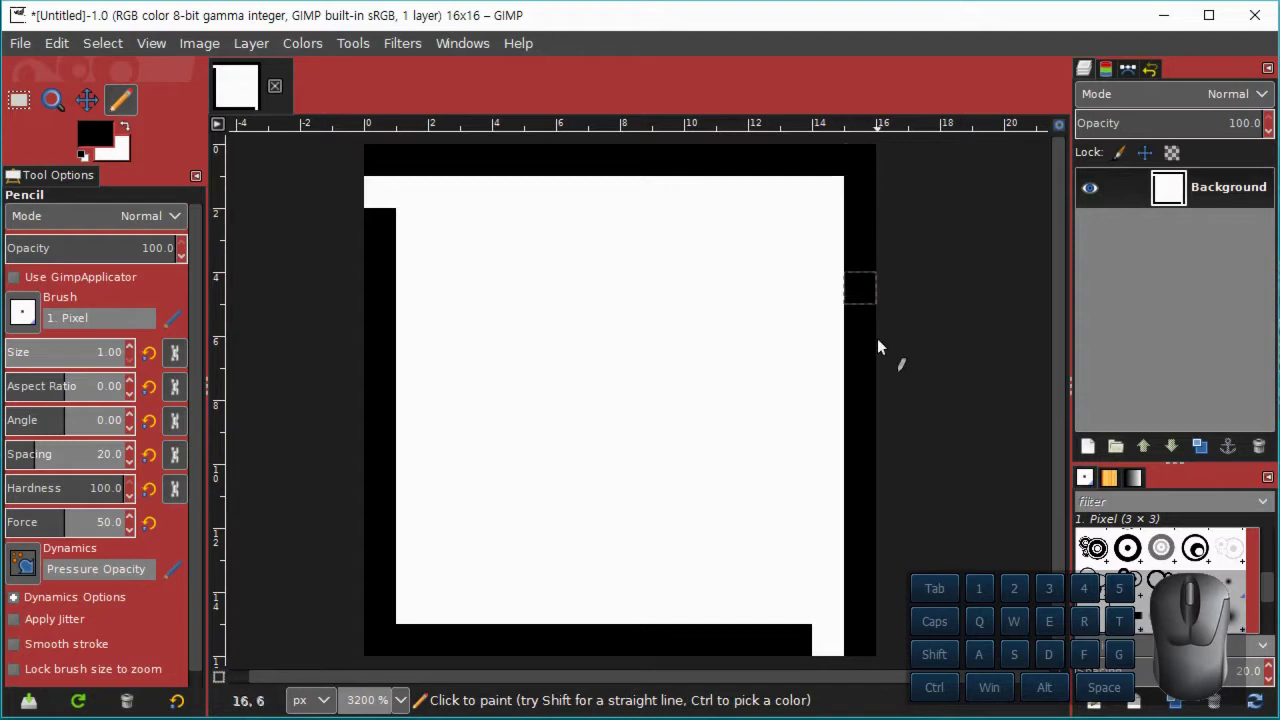
- Draw an inner wall along row 13 from column 14 to column 2, leaving a gap at column 11
left_click(834, 580)
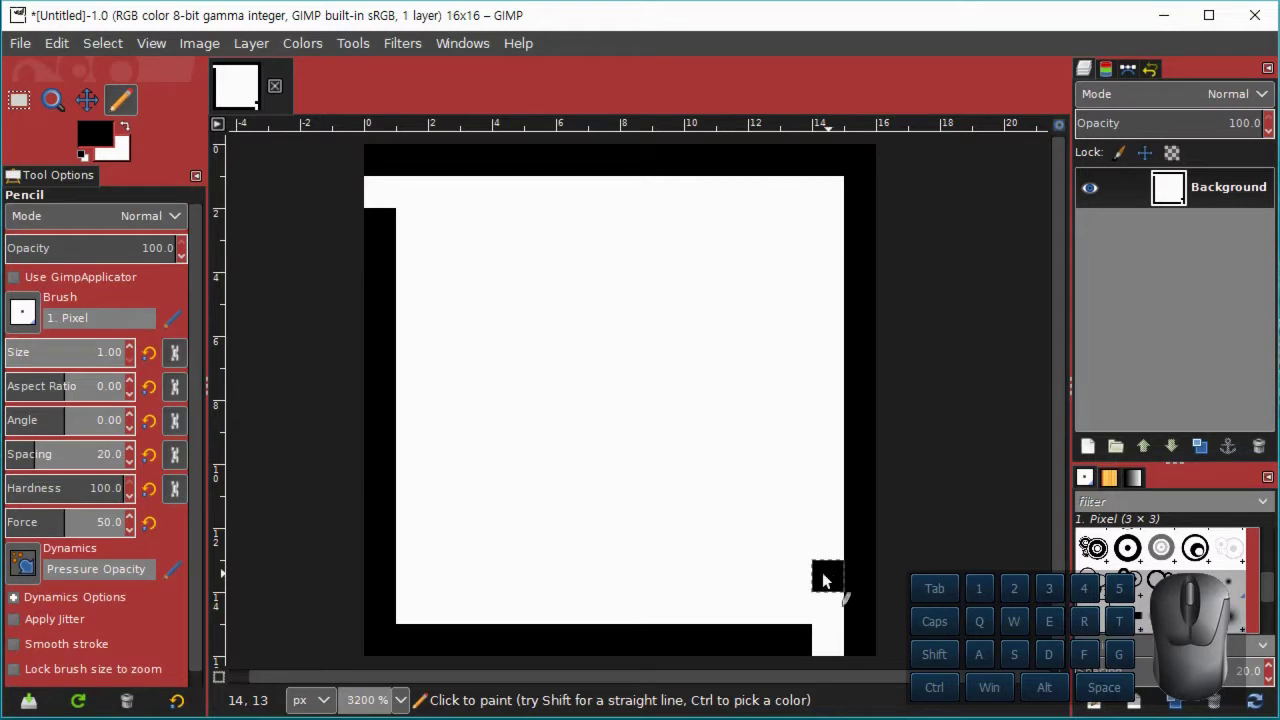
left_click(770, 580, "shift")
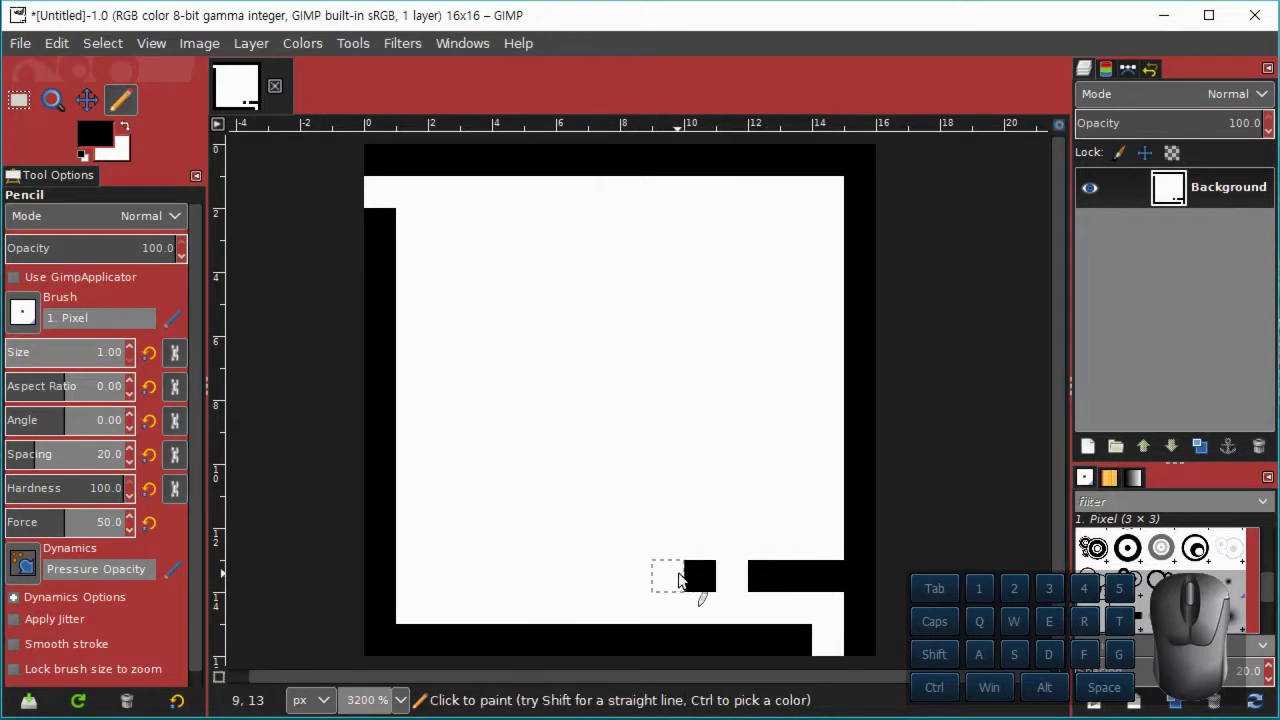
left_click_drag(668, 577, 636, 577)
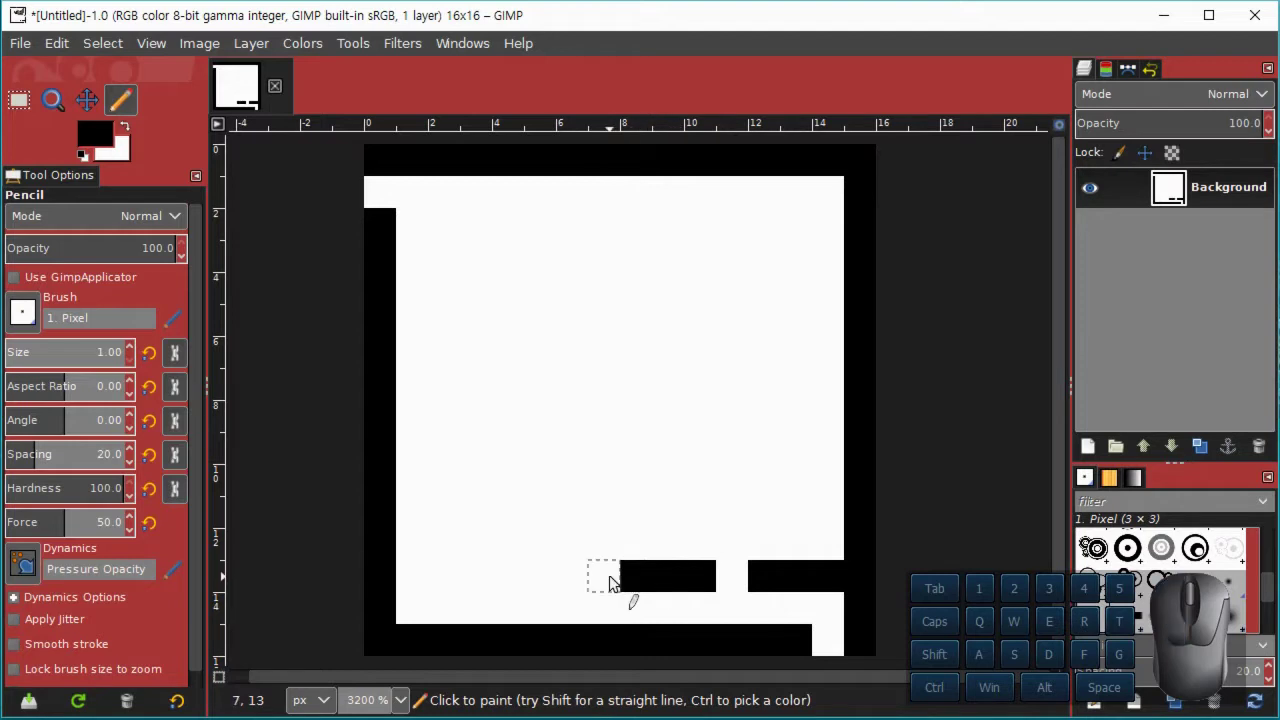
left_click(460, 585, "shift")
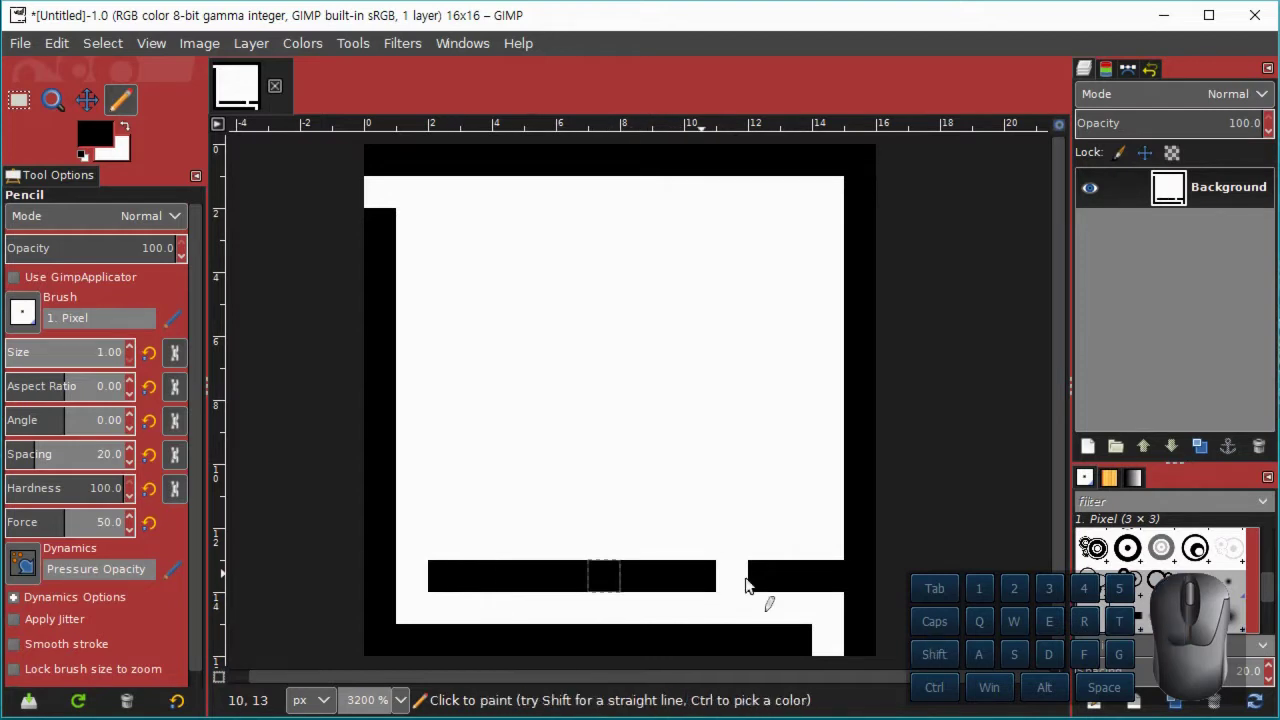
- Paint the lower-right walls: column 13 rows 11–12, column 11 rows 9–11, column 12 rows 8–9, pixel 14, 9, and row 7 columns 12–14
left_click(794, 556)
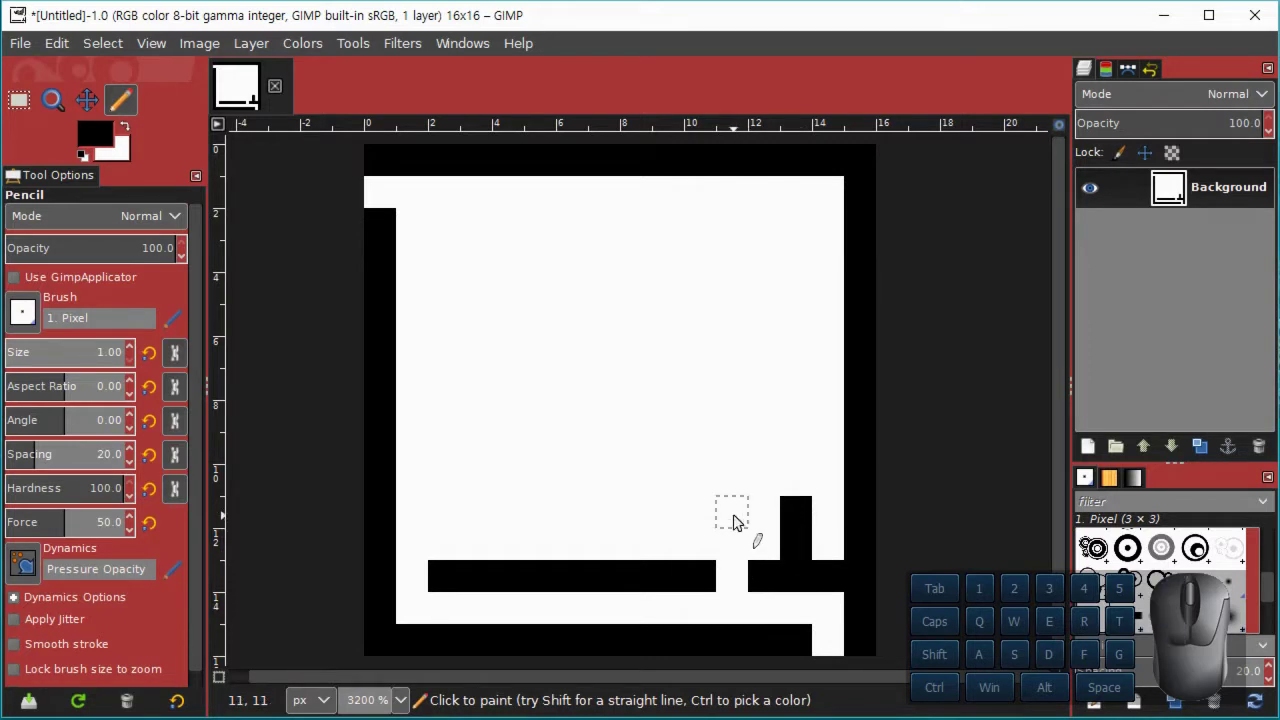
mouse_move(733, 521)
left_mouse_down()
mouse_move(732, 458)
mouse_move(755, 457)
left_mouse_up()
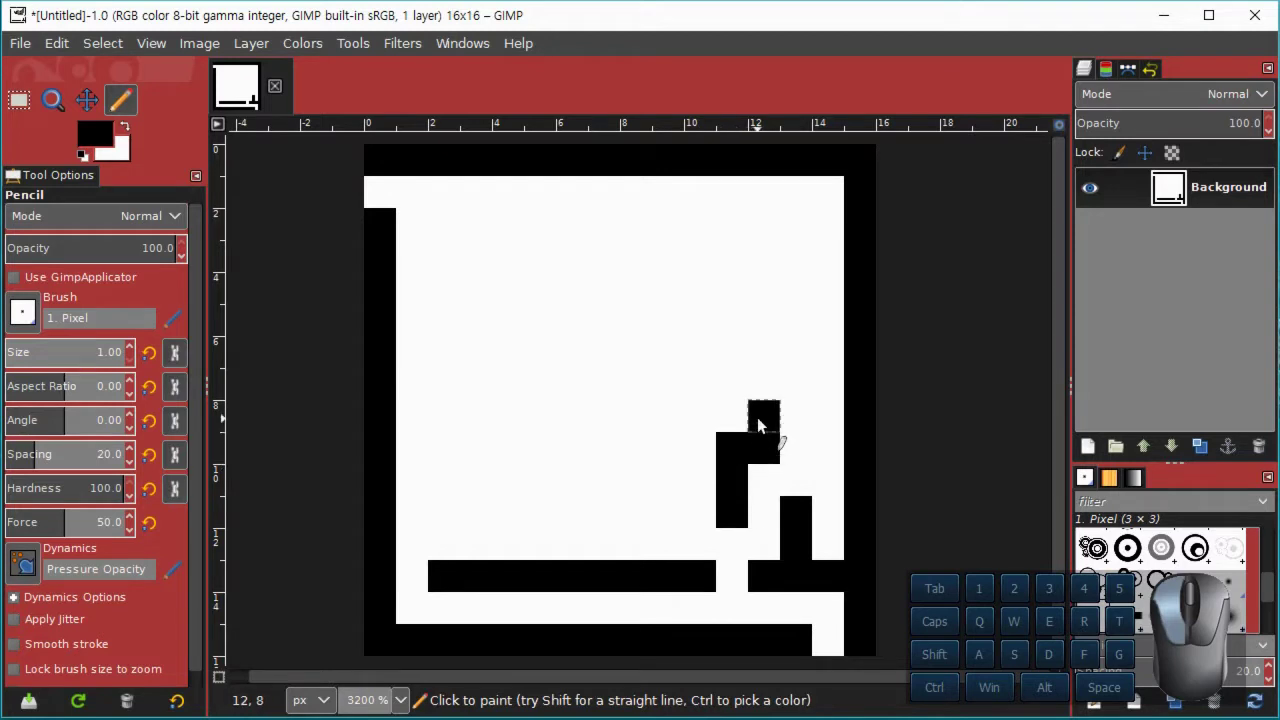
left_click(758, 425)
left_click(835, 449)
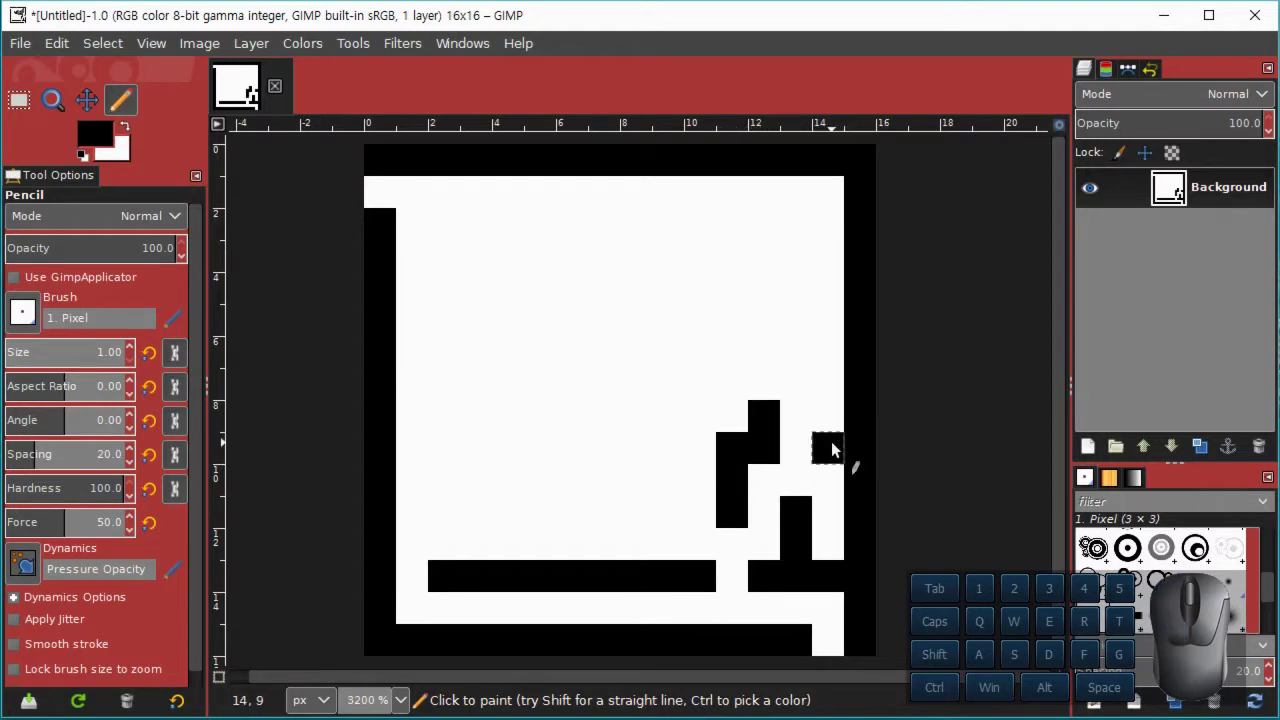
left_click_drag(773, 393, 834, 394)
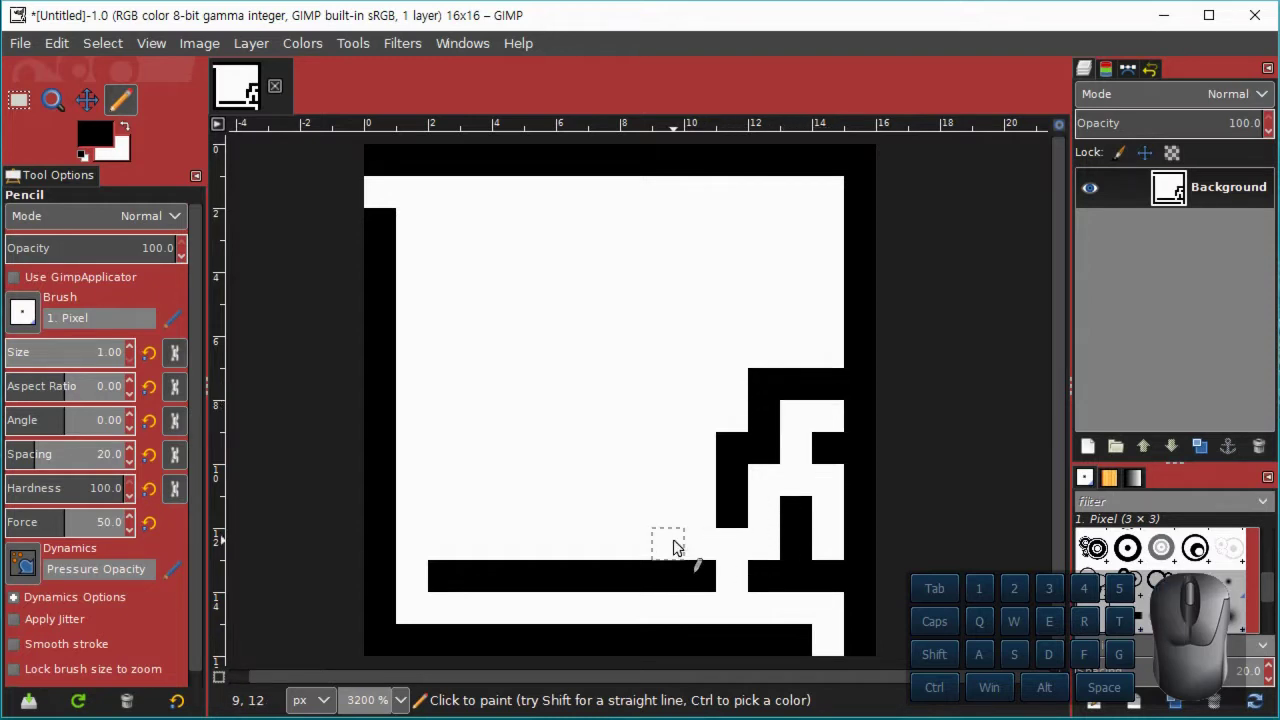
- Paint walls at row 9 columns 9–10, column 9 rows 11–12 with pixel 8, 11, and row 9 columns 6–7 continuing down column 6
left_click(696, 460)
left_click(668, 452)
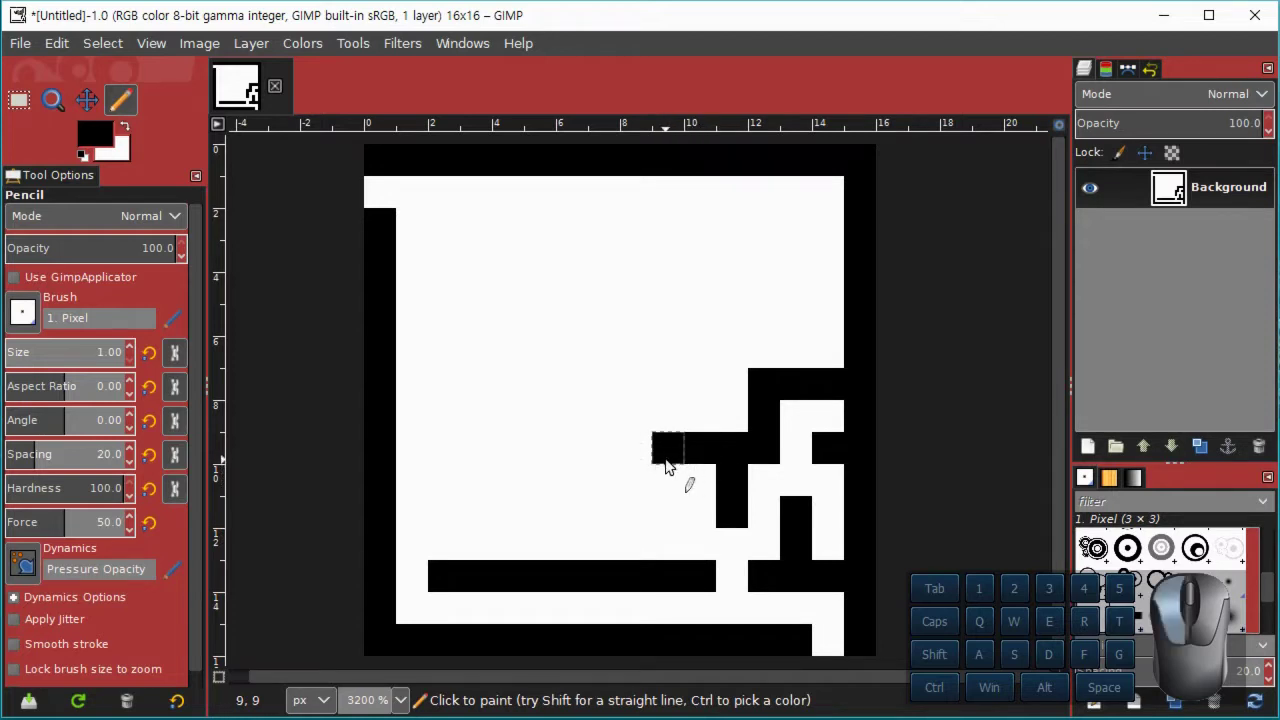
left_click(676, 516)
left_click(677, 548)
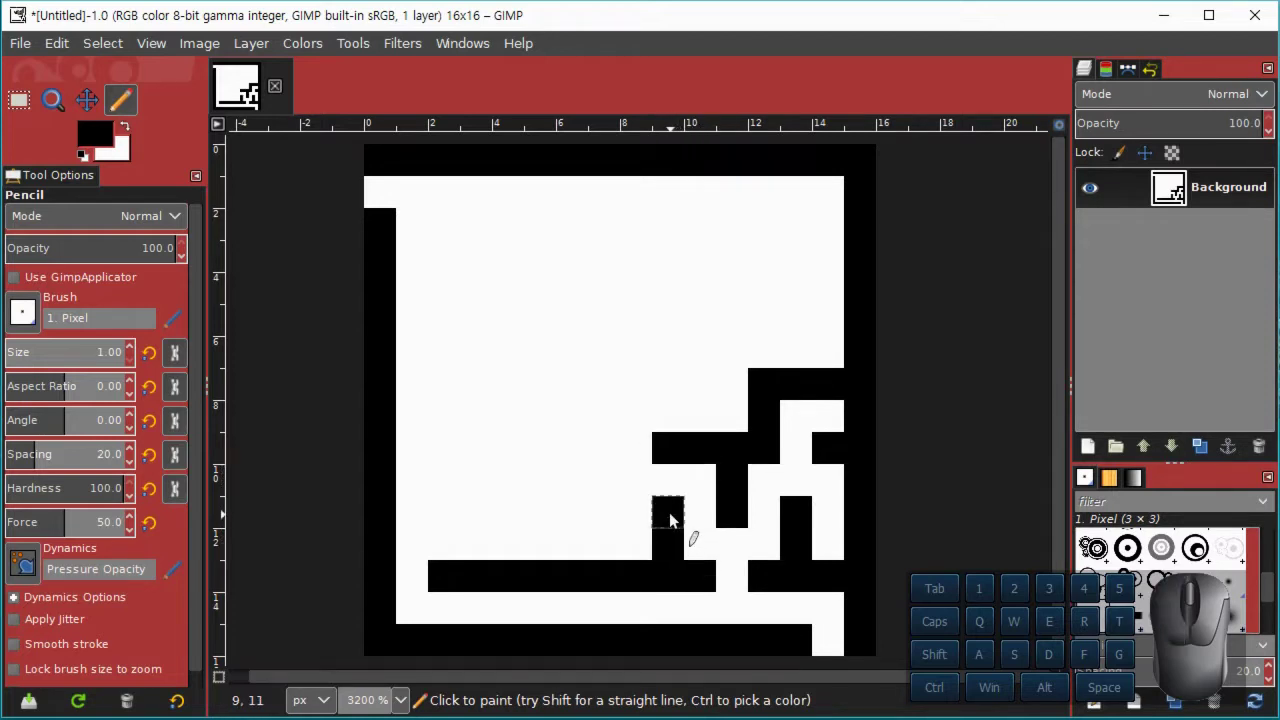
left_click(628, 518)
mouse_move(594, 456)
left_mouse_down()
mouse_move(608, 458)
mouse_move(586, 460)
left_mouse_up()
left_click(578, 486)
left_click(571, 524)
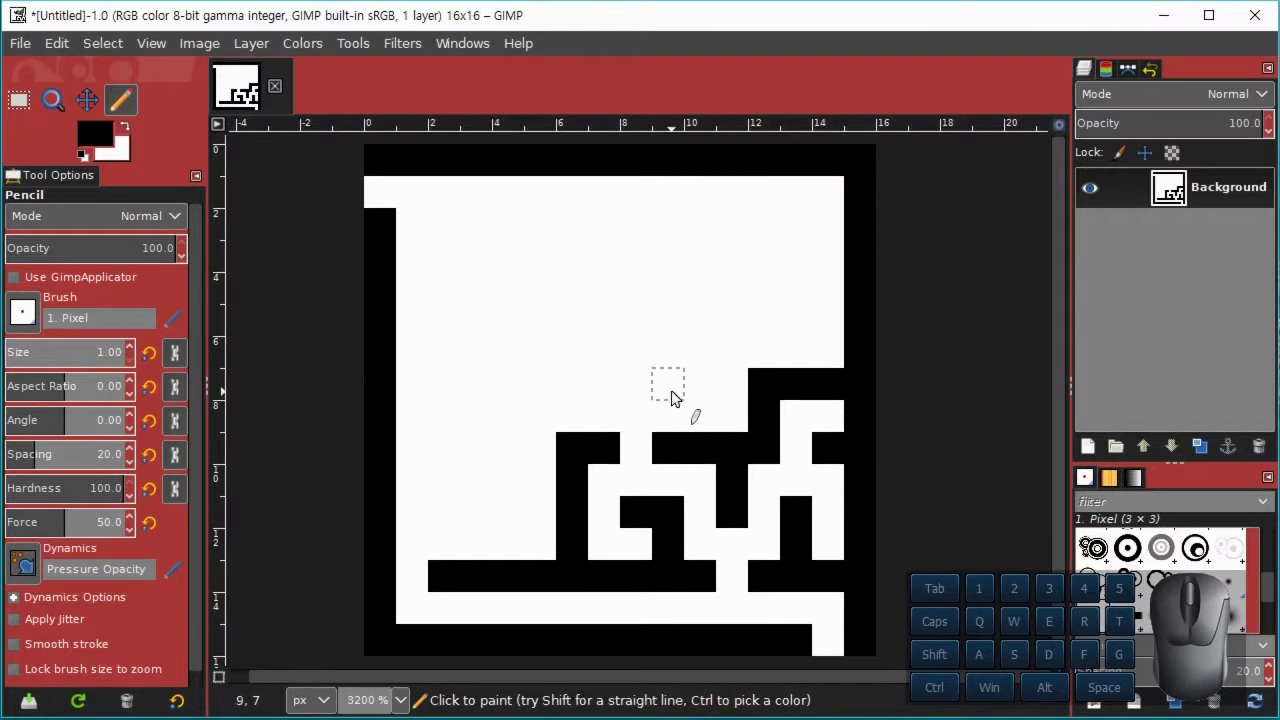
- Draw a wall along row 7 from column 9 to 4 and down to row 11, and another up column 2 to pixel 1, 9
left_click_drag(670, 397, 517, 400)
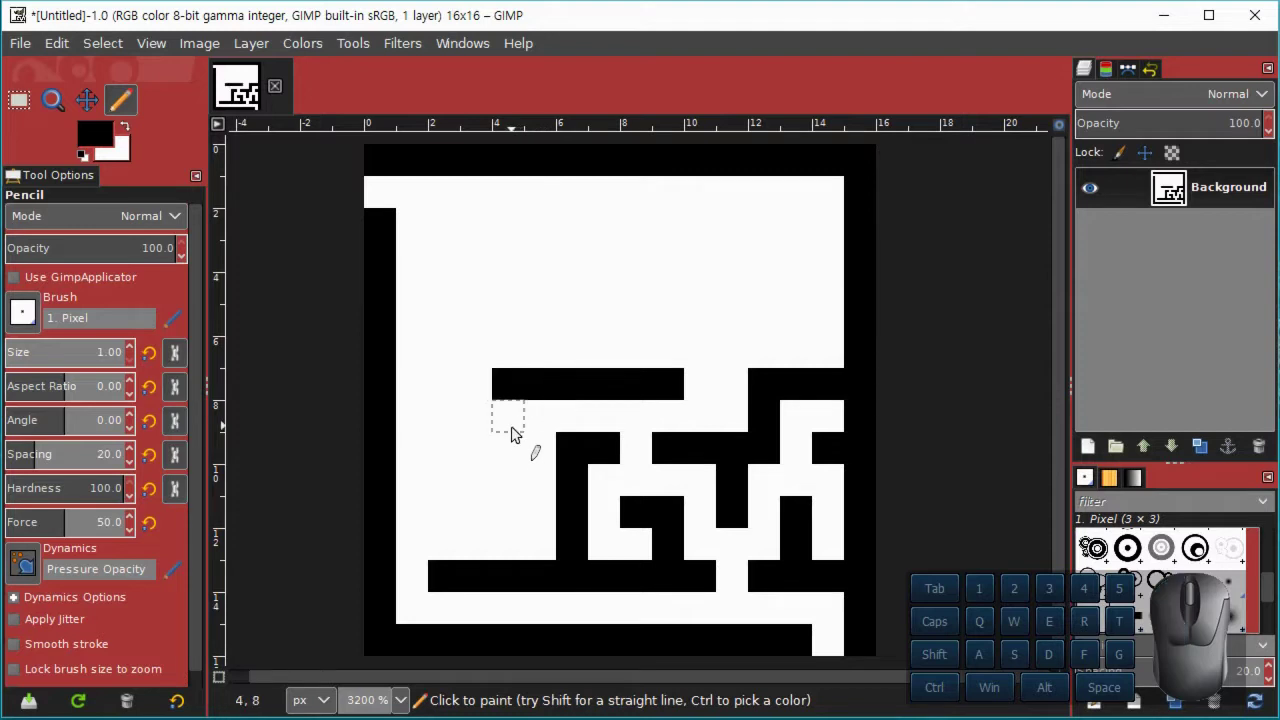
left_click(502, 515, "shift")
left_click(442, 544)
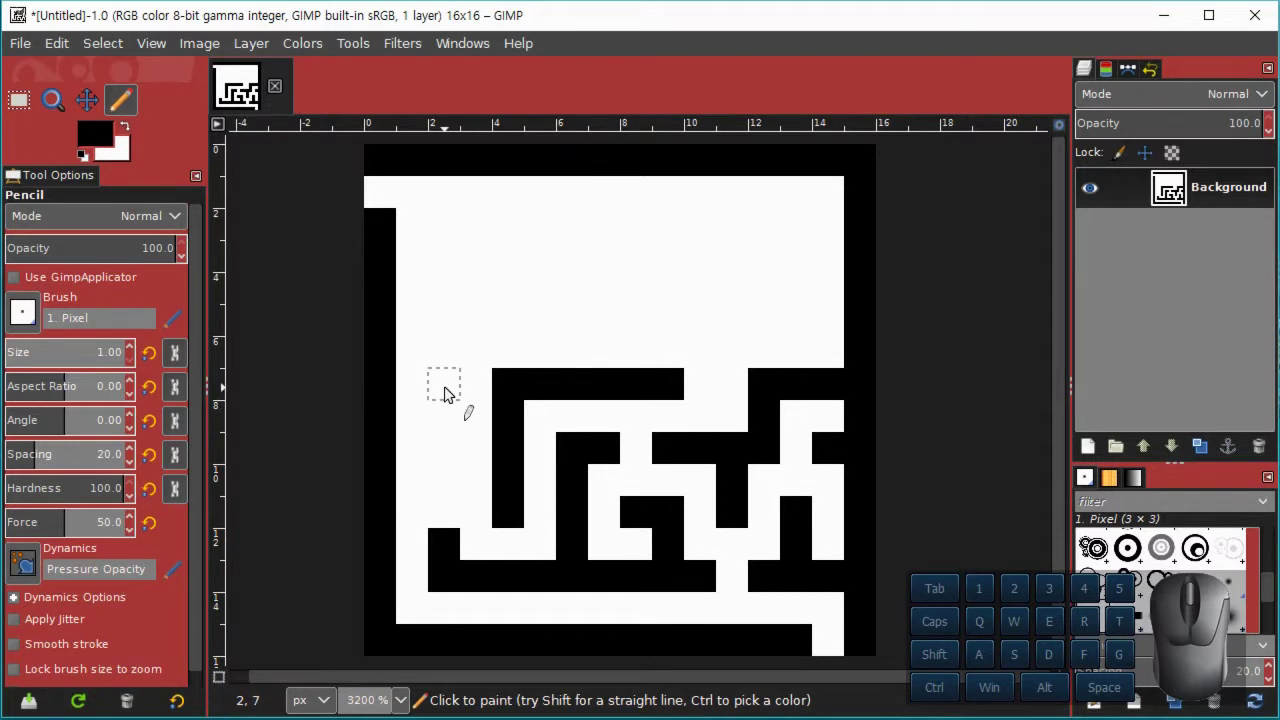
left_click(446, 442, "shift")
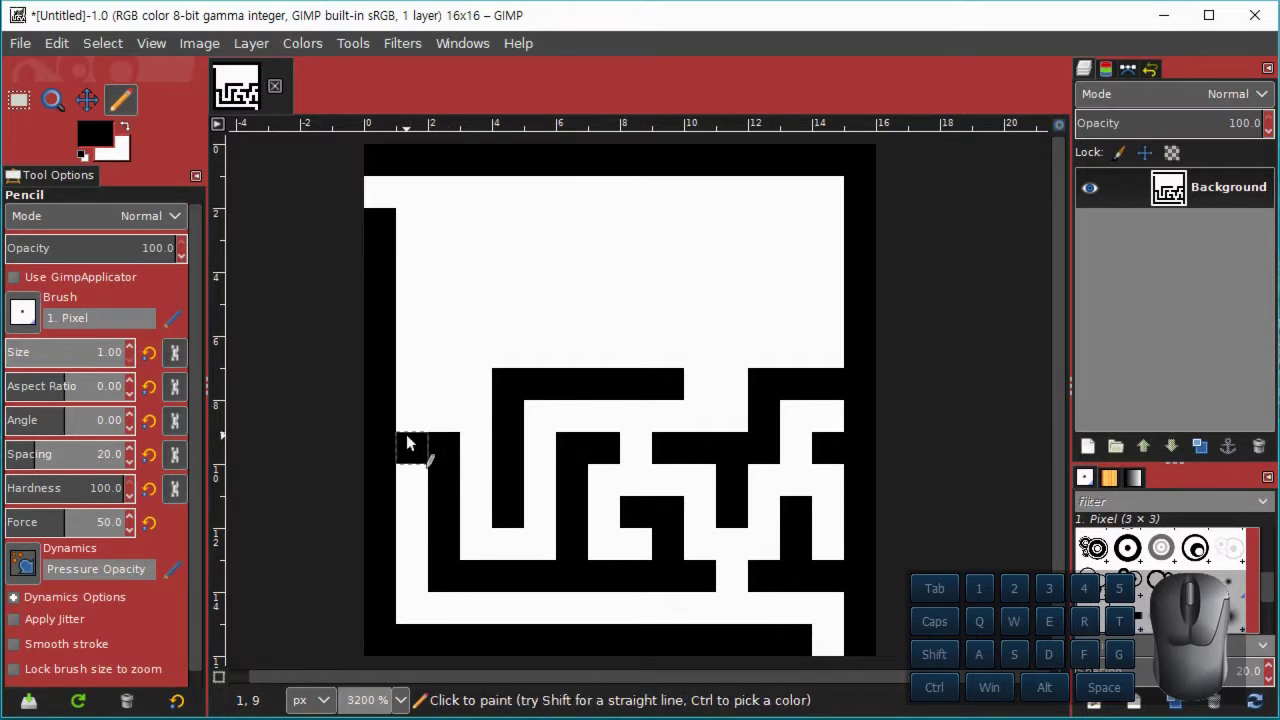
left_click(407, 443)
- Extend the row 7 wall to the left border and paint pixel 11, 7, leaving a gap at column 10
left_click_drag(487, 390, 403, 394)
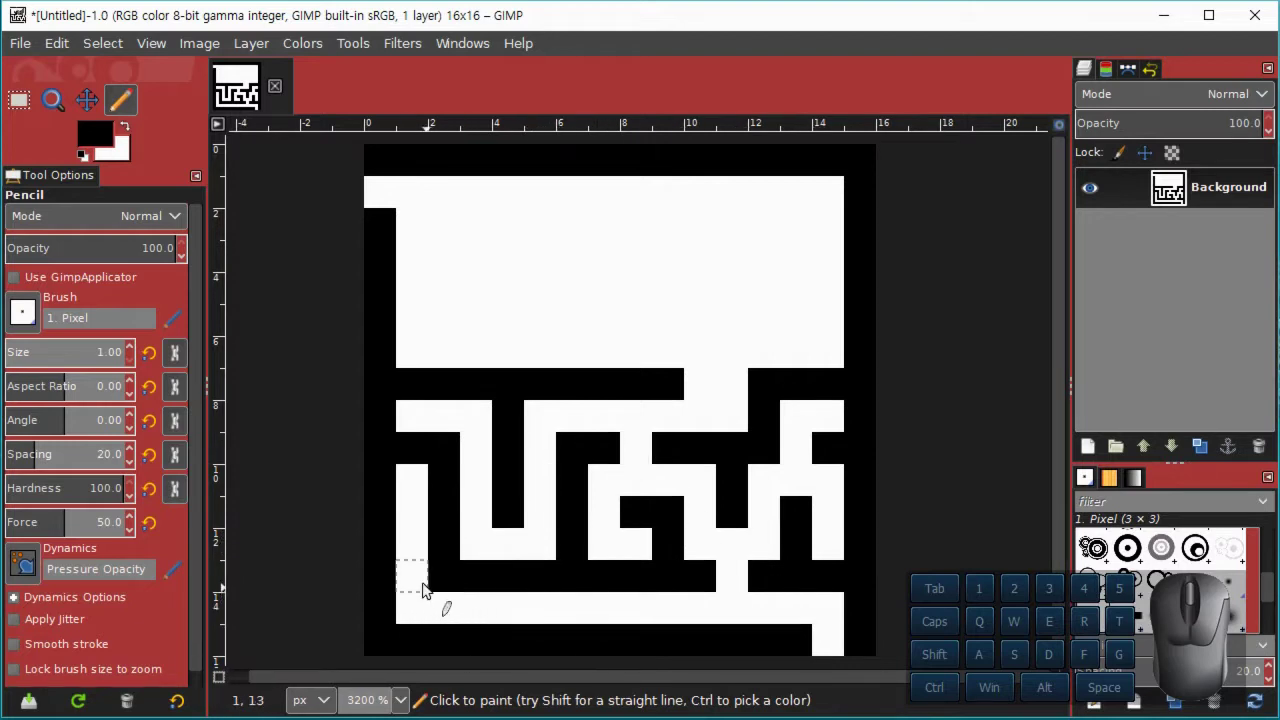
left_click(412, 448)
left_click(727, 392)
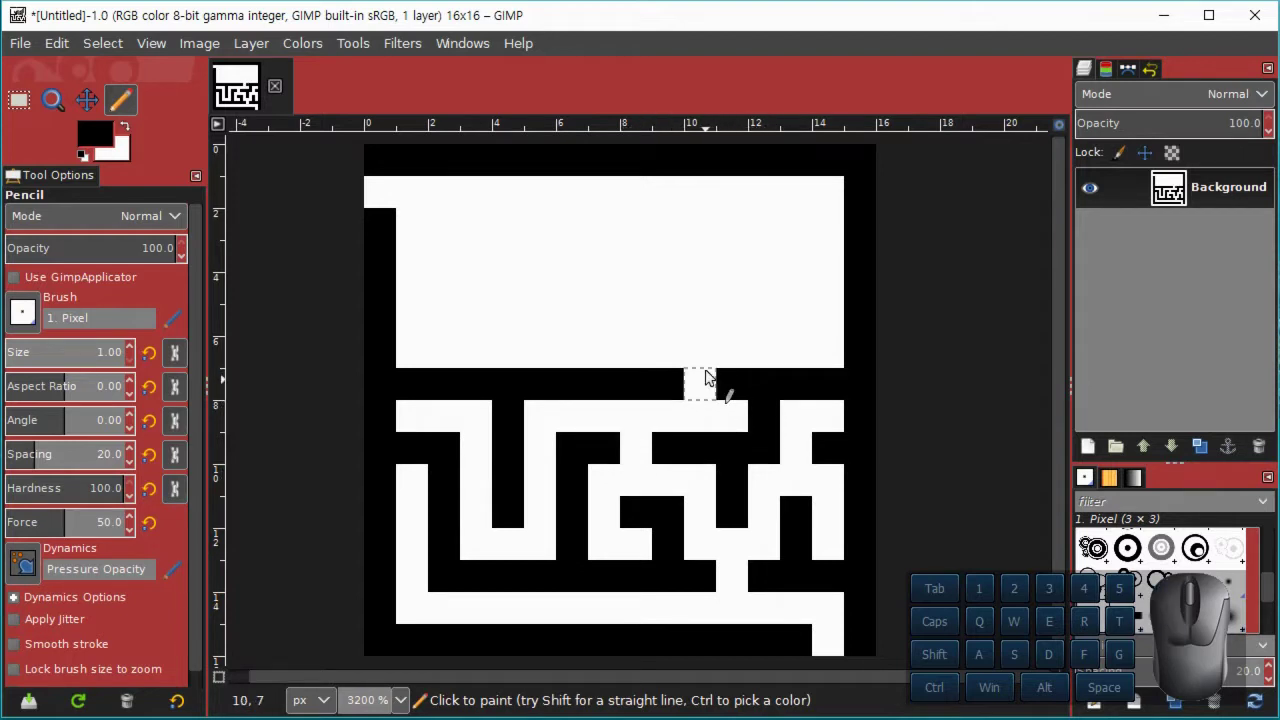
- Paint an upper wall up column 9 from row 5 to 3 and across to column 12, plus one at row 5 columns 11–13 joined through 11, 6
left_click(660, 334)
left_click(671, 264, "shift")
left_click_drag(697, 265, 757, 268)
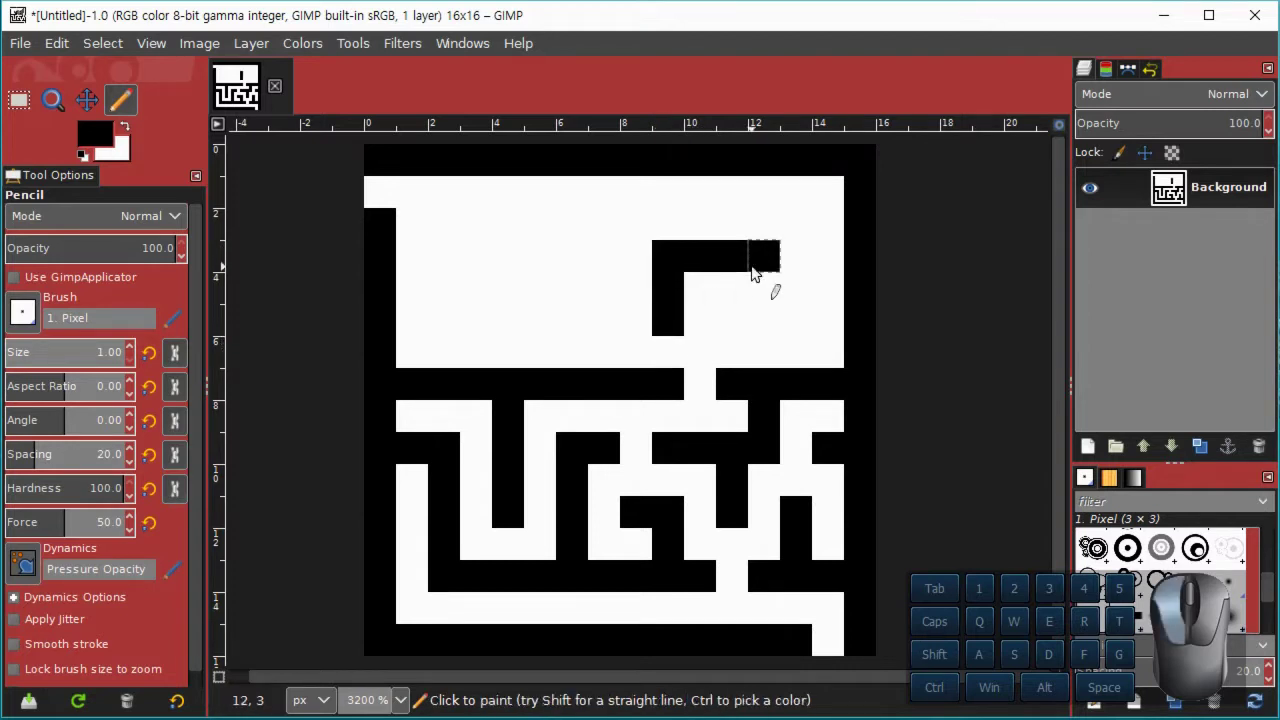
left_click(732, 330)
left_click_drag(737, 333, 783, 329)
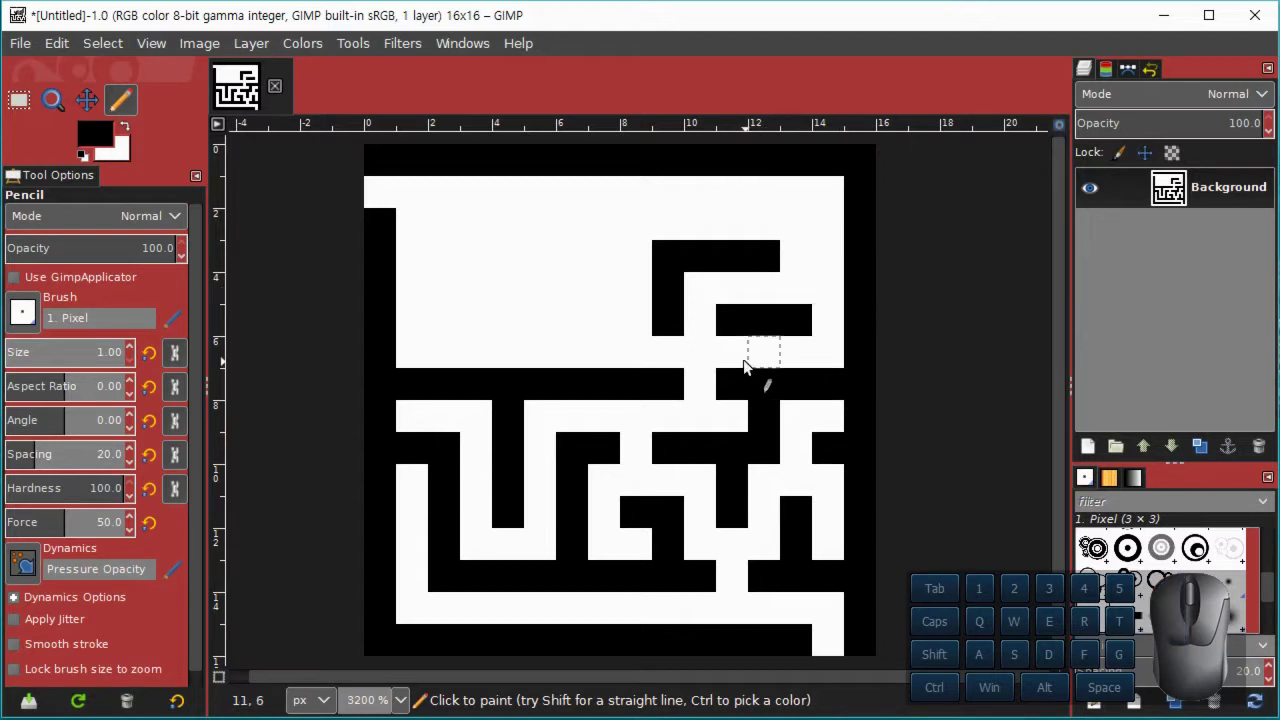
left_click(721, 305)
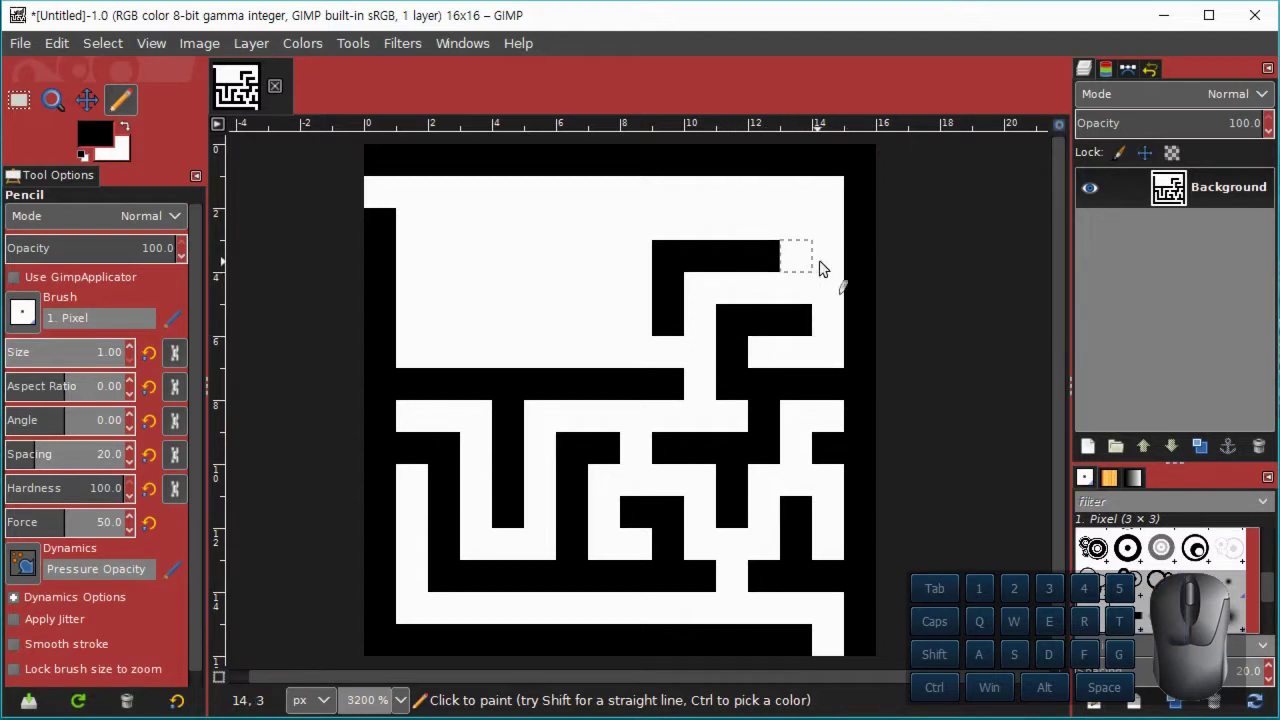
- Paint pixel 14, 3 on the right border and join the row 3 wall to the top border through 12, 2, 12, 1 and 13, 1
left_click(828, 258)
left_click(764, 226)
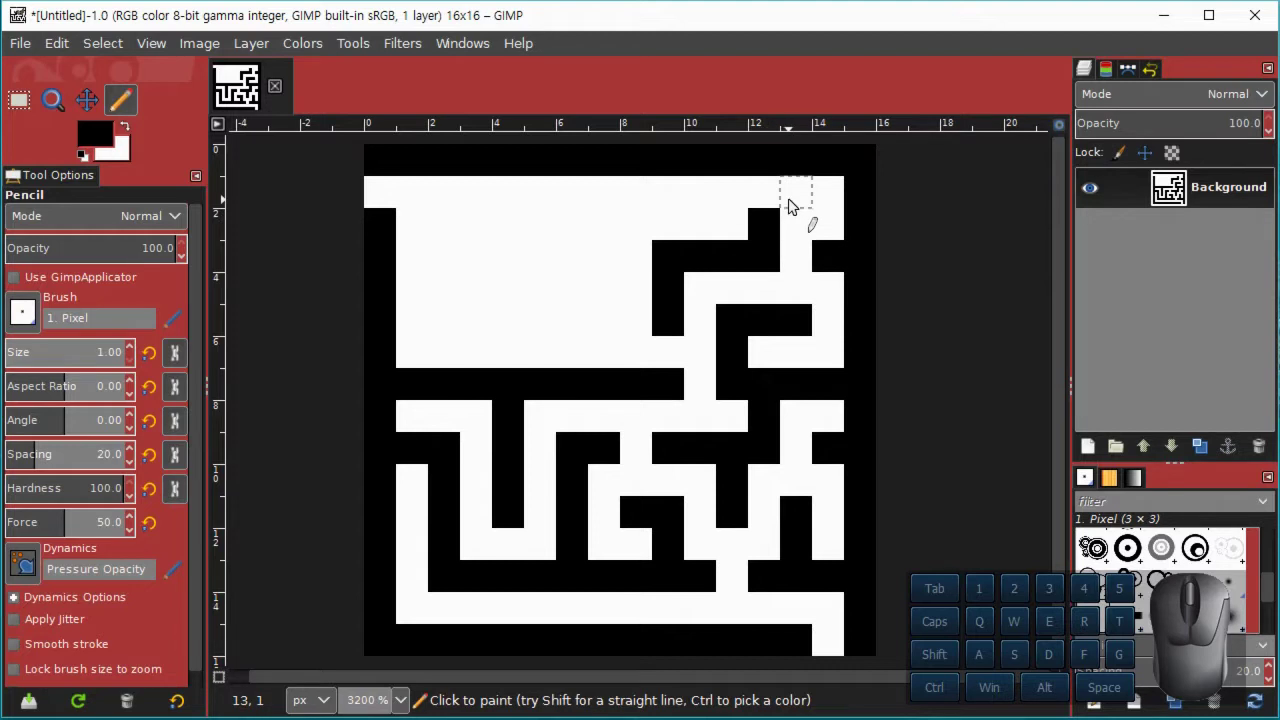
left_click(784, 207)
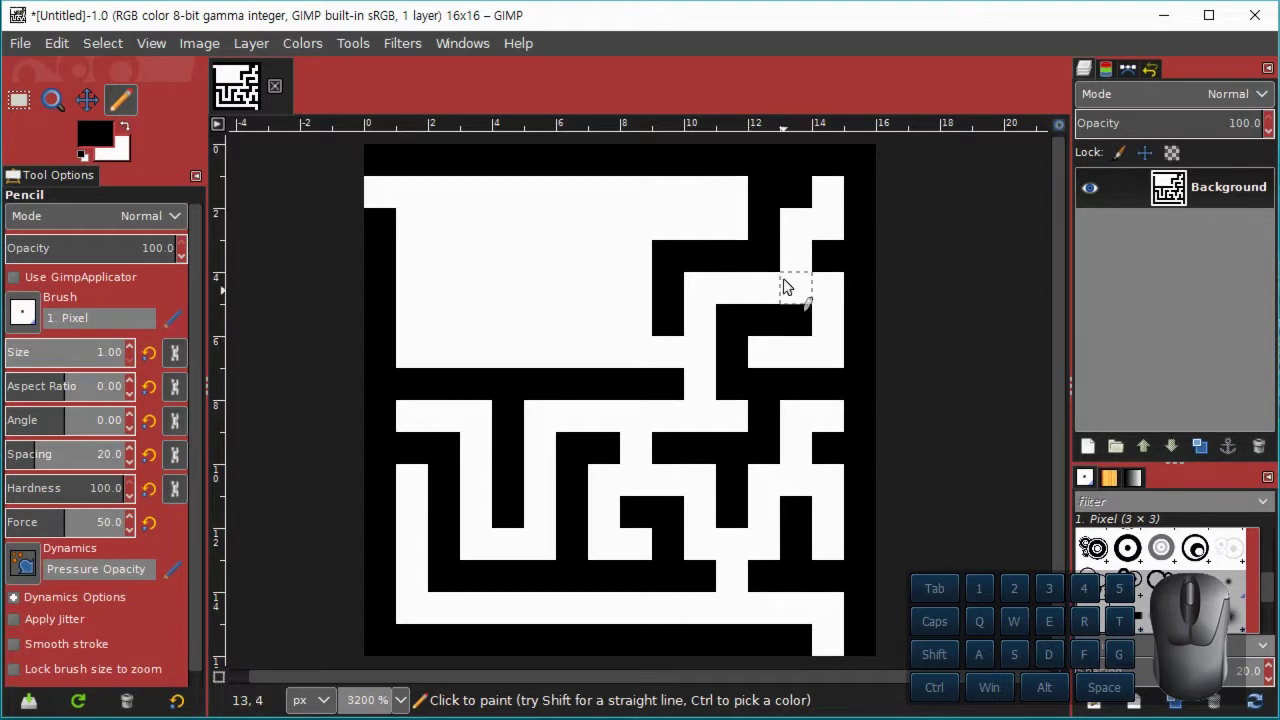
- Sample white from the maze as the foreground color and erase wall pixel 12, 1
left_click(760, 197)
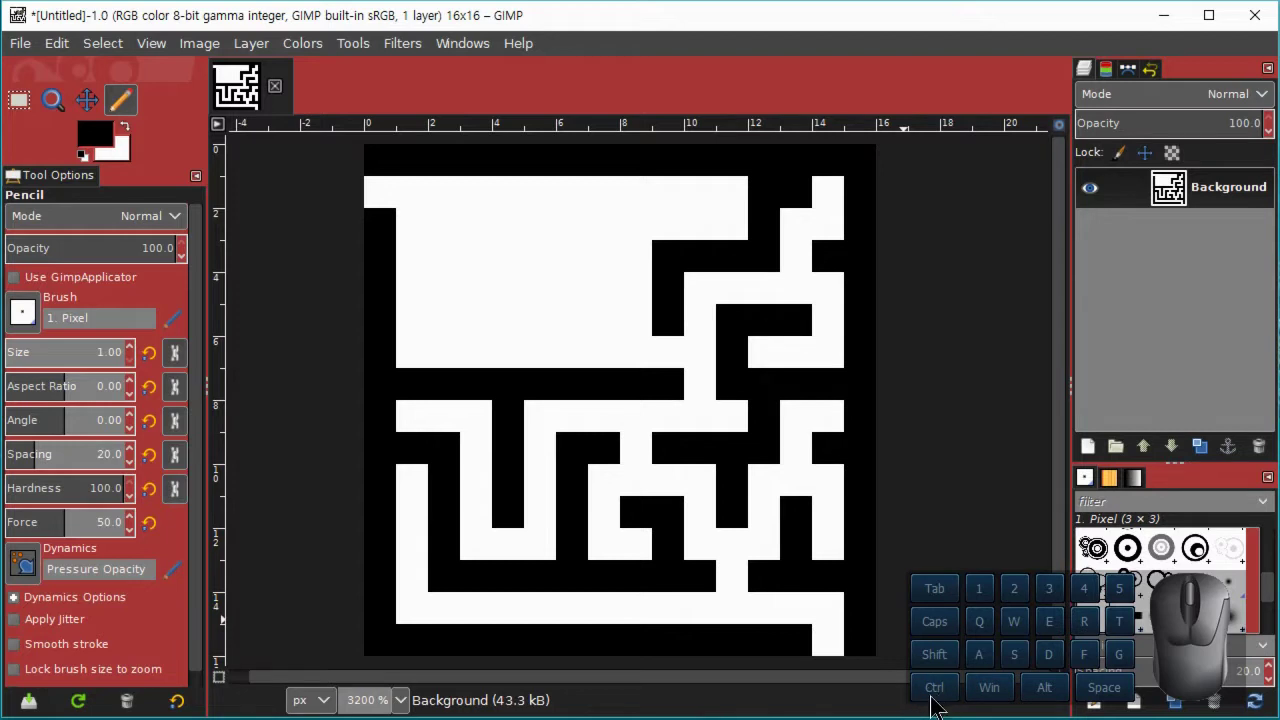
key("ctrl")
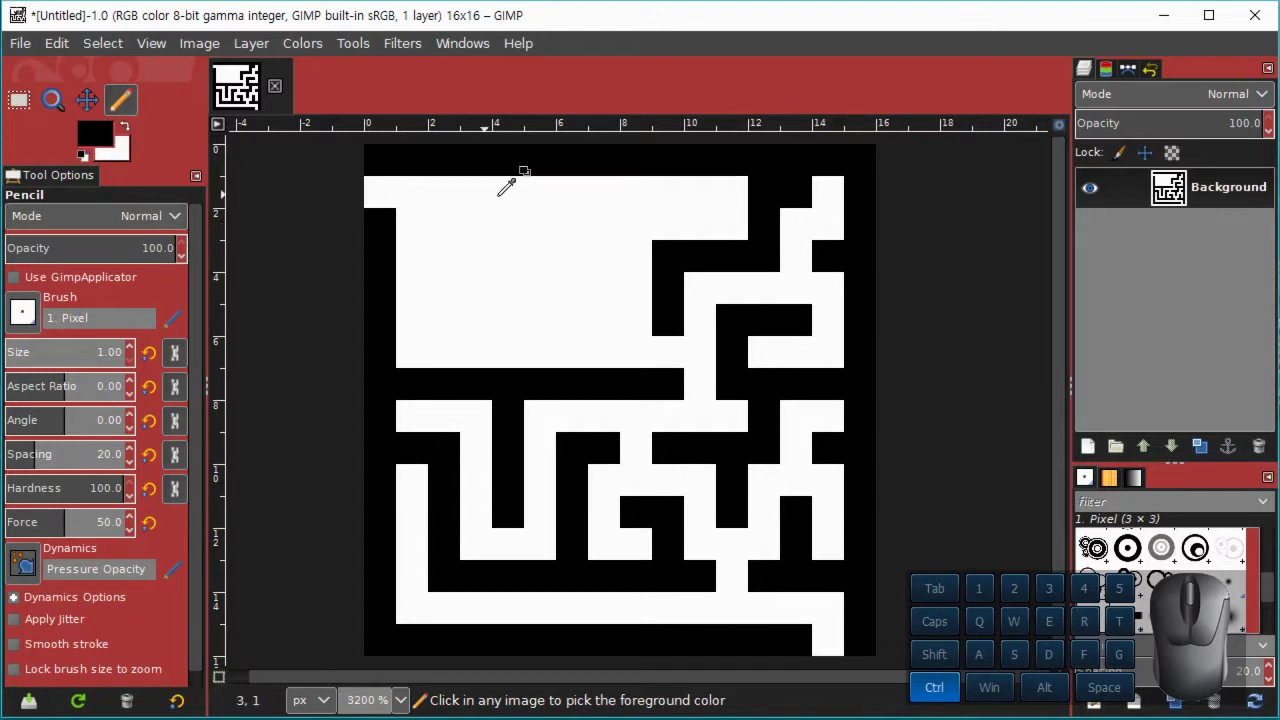
left_click(730, 187, "ctrl")
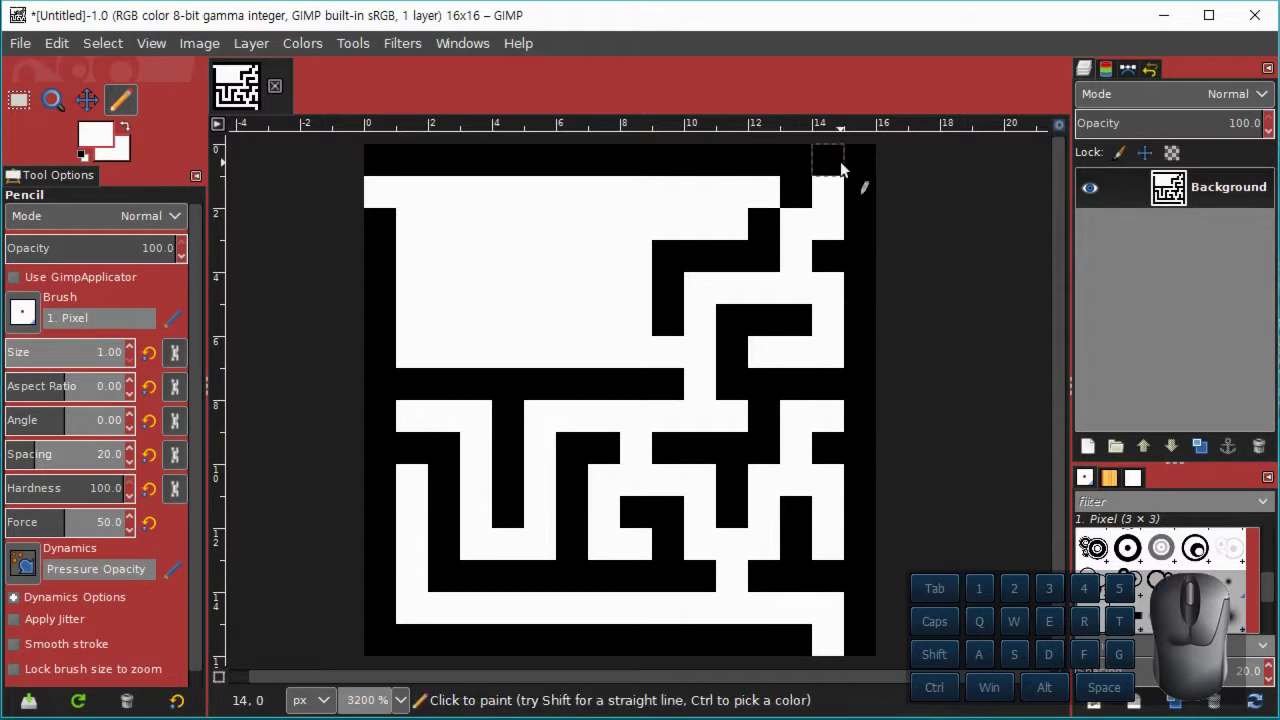
- Sample black, white and black again from the pixels around 13, 1 as the foreground color
key("ctrl")
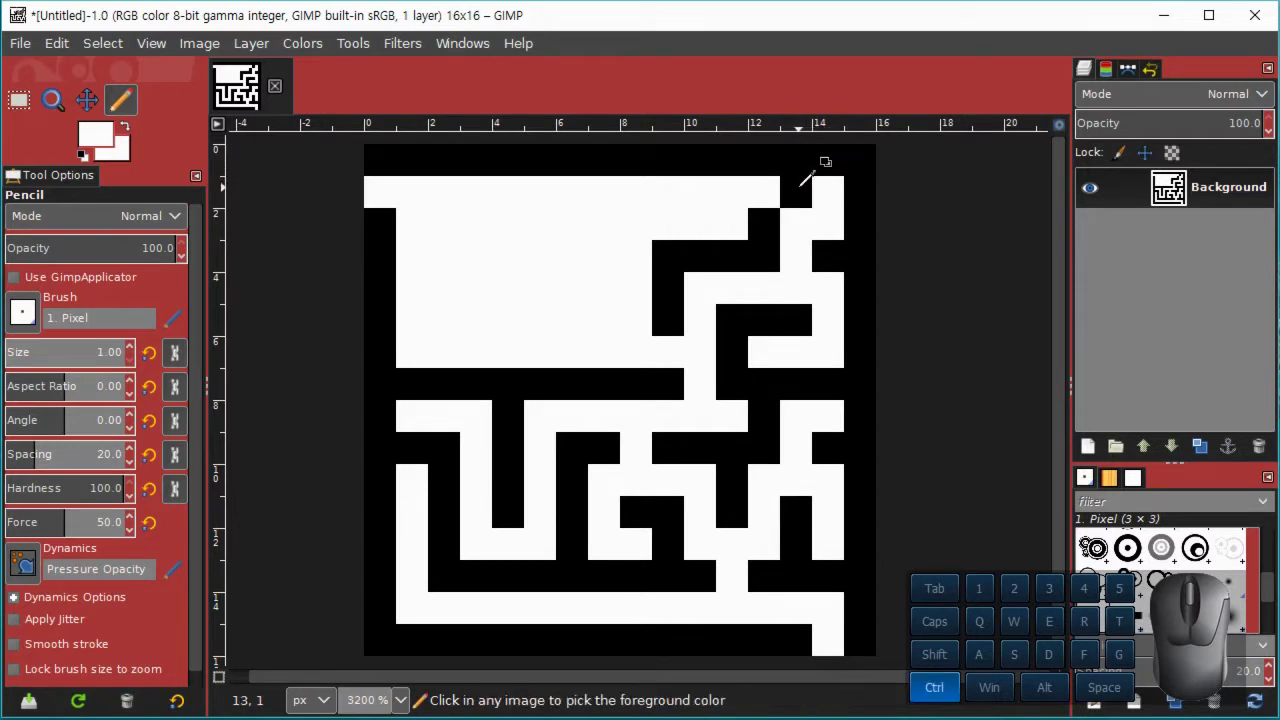
left_click(801, 186, "ctrl")
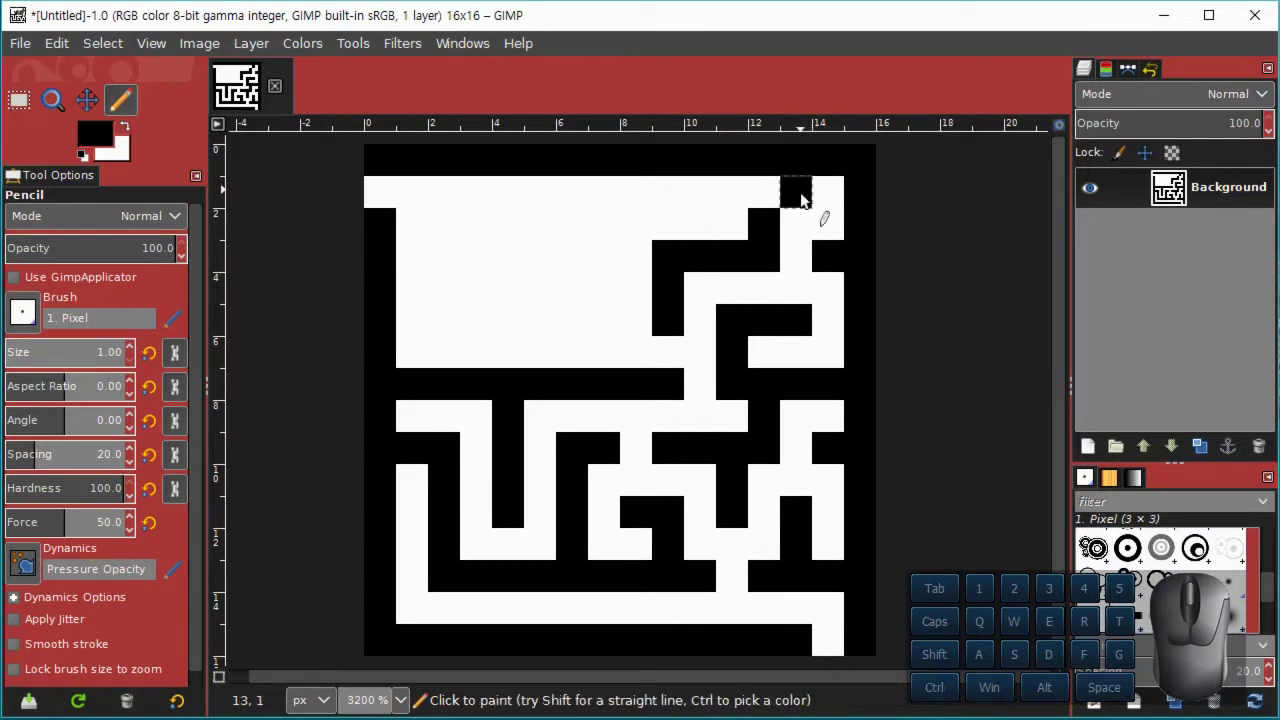
key("ctrl")
left_click(774, 182, "ctrl")
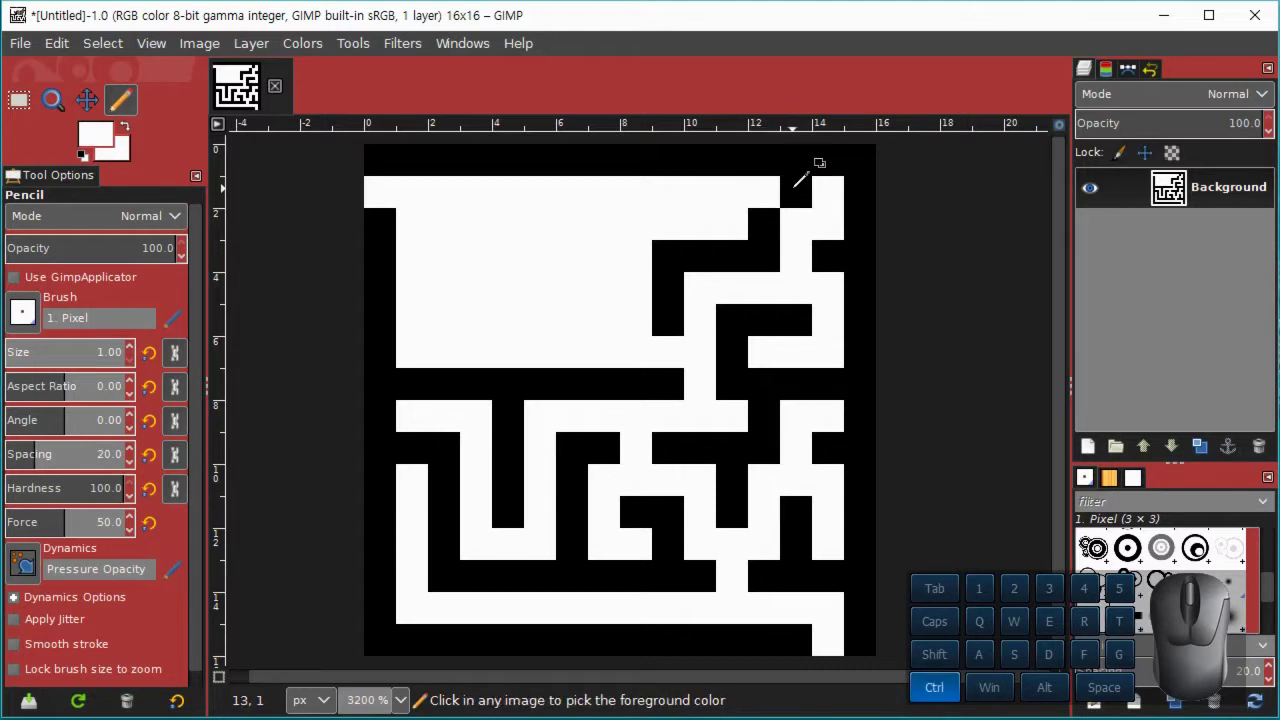
left_click(798, 185, "ctrl")
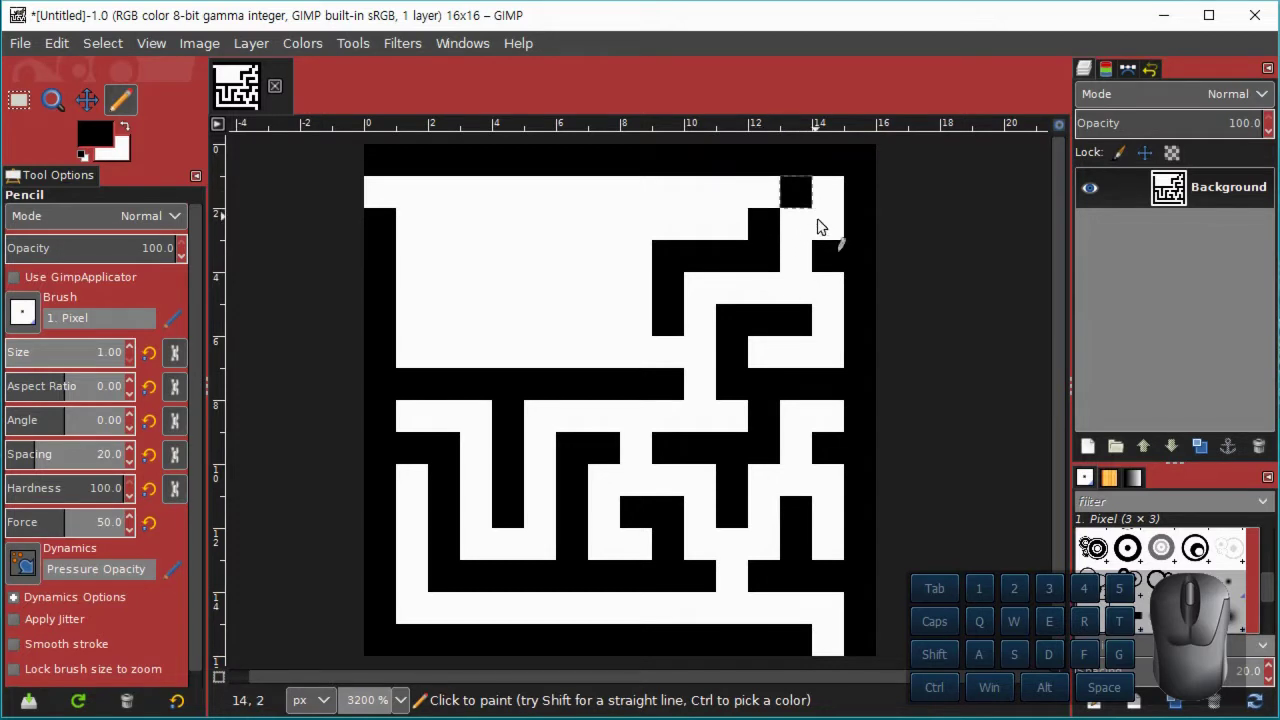
left_click(829, 257)
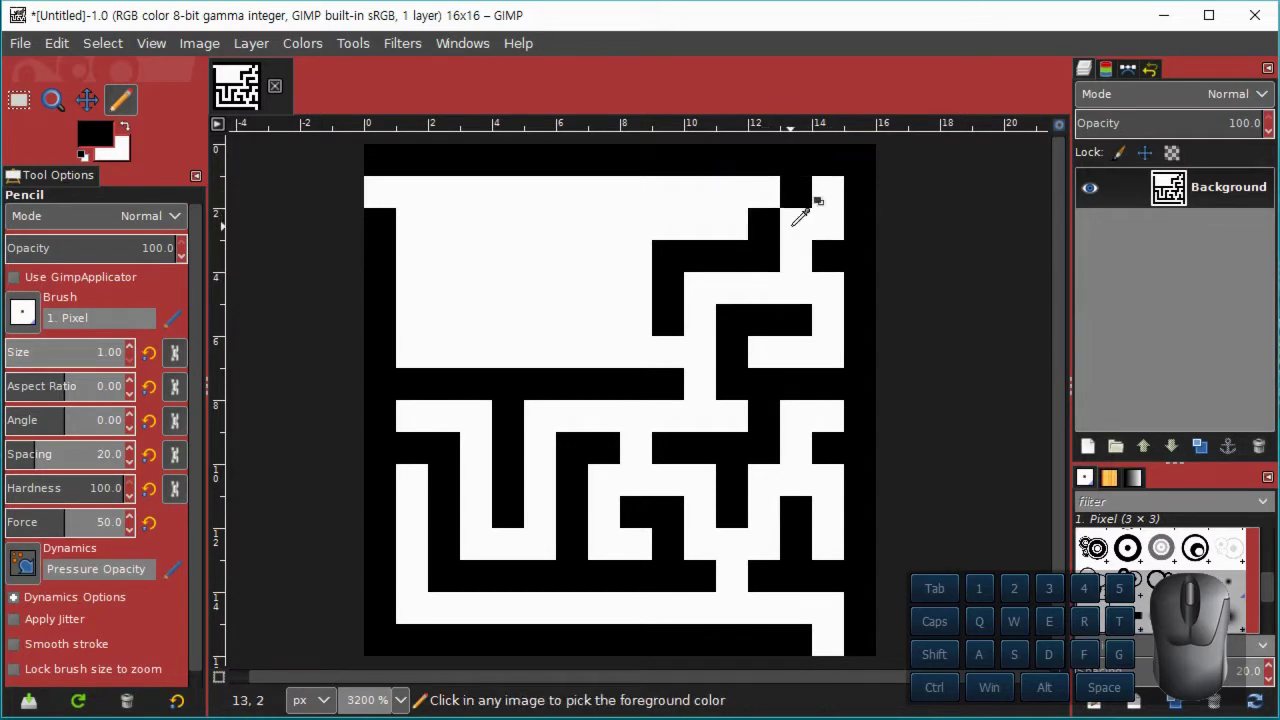
- Sample white from pixel 13, 2 and erase wall pixel 12, 2 above the row 3 wall
left_click(786, 228, "ctrl")
left_click(768, 226)
left_click(795, 256)
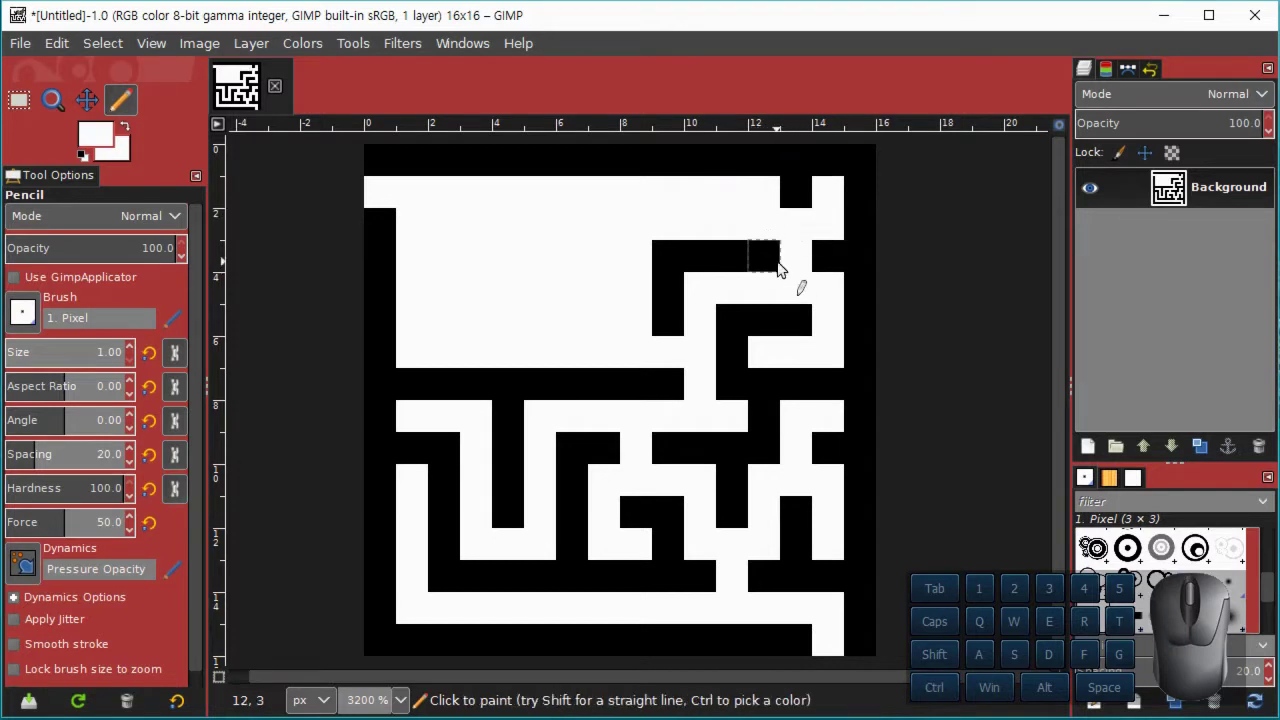
- Sample black and paint pixels 11, 1 and 11, 2 to join the row 3 wall to the top border
key("ctrl")
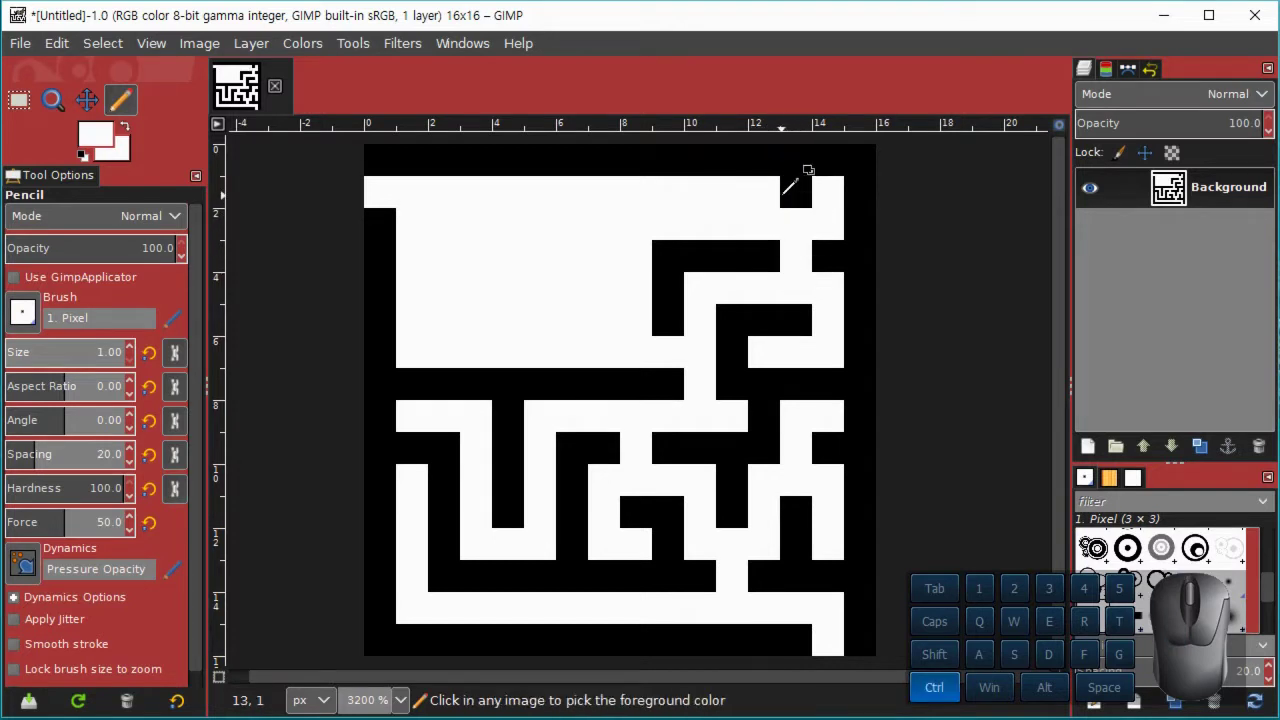
left_click(750, 158, "ctrl")
left_click(735, 190)
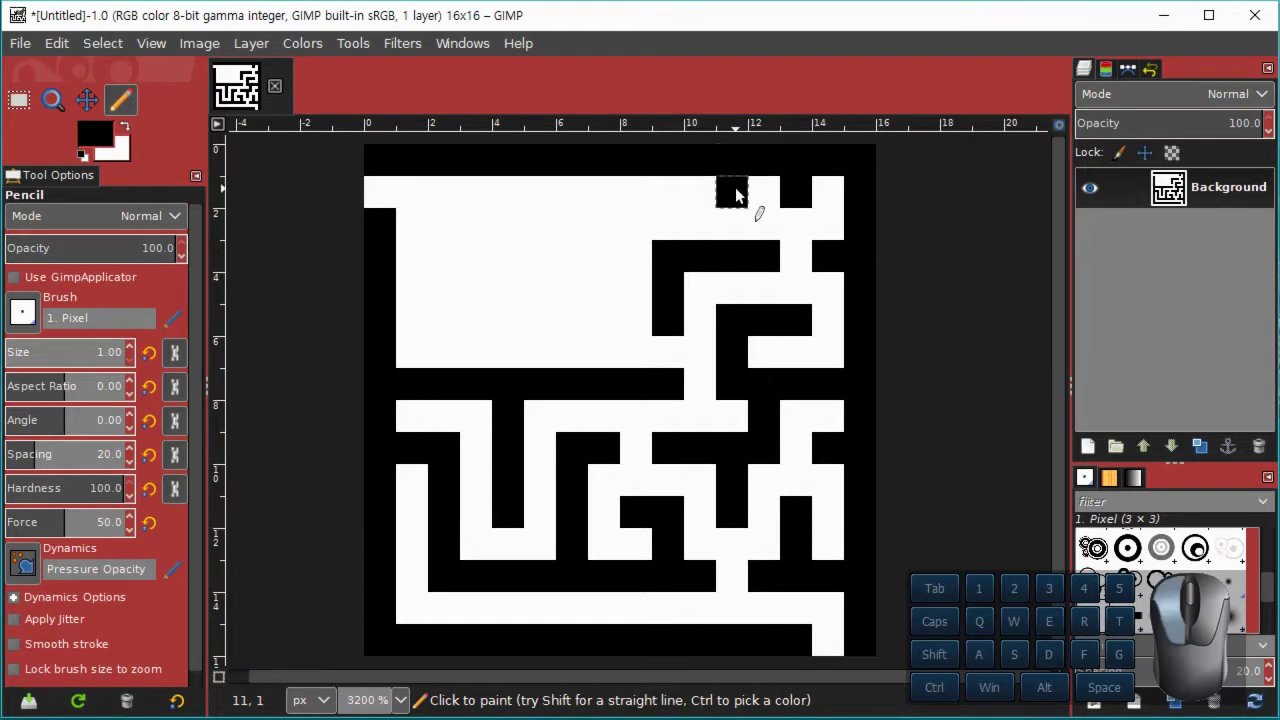
left_click(734, 222)
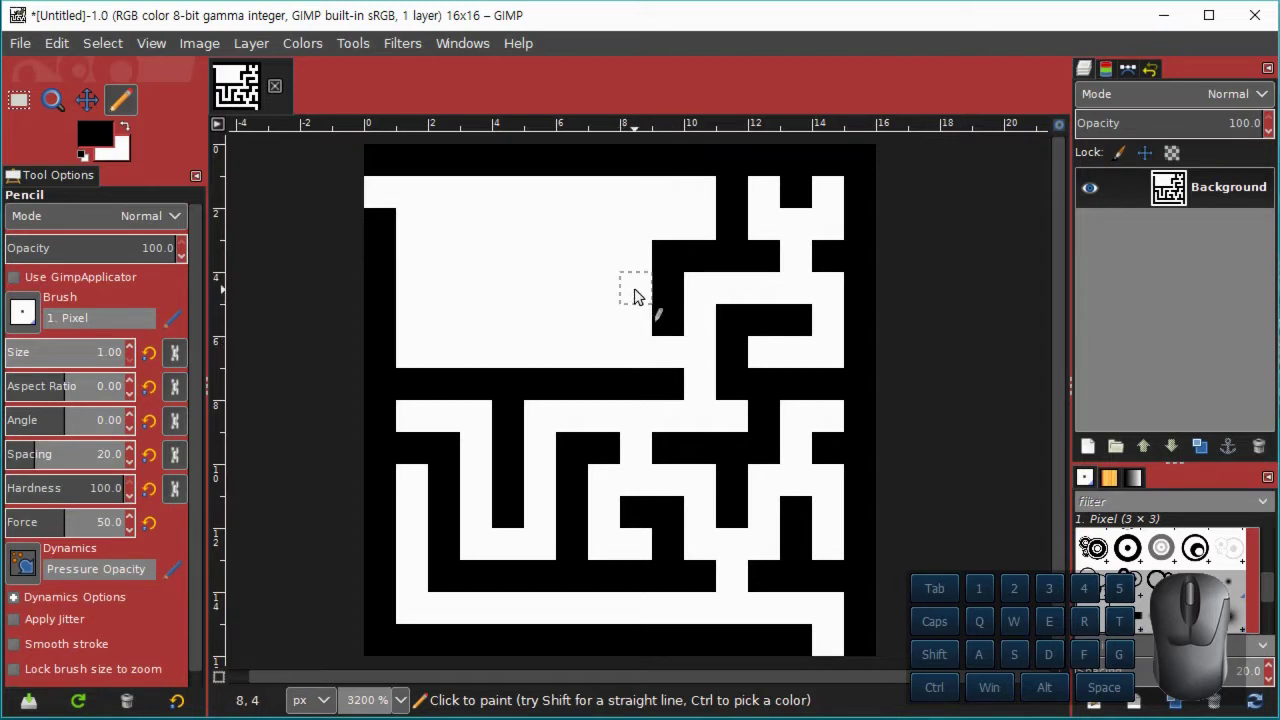
- Extend the column 9 wall up to row 2, across to column 7 and down to pixel 7, 3
left_click(662, 252)
left_click(658, 235)
left_click(638, 238)
left_click(606, 228)
left_click(613, 248)
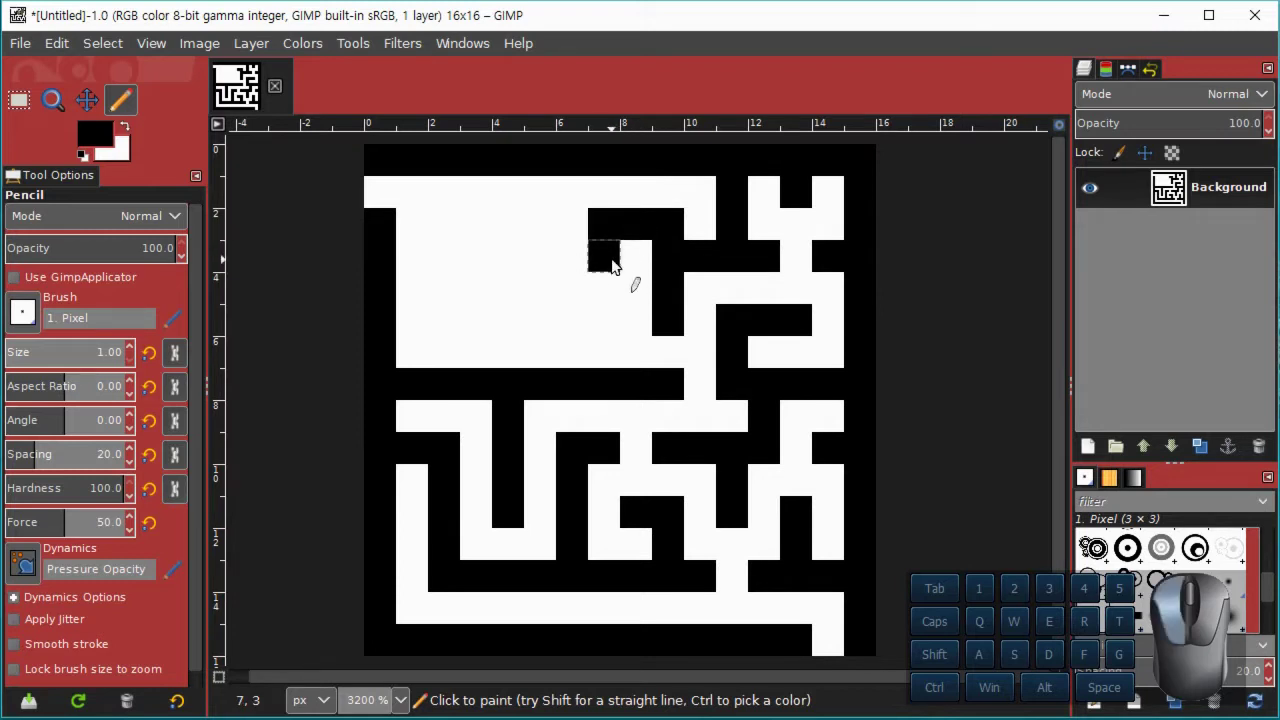
- Paint pixels 7, 5 and 7, 6 as a wall rising from the row 7 wall, leaving a gap at 7, 4
left_click(606, 318)
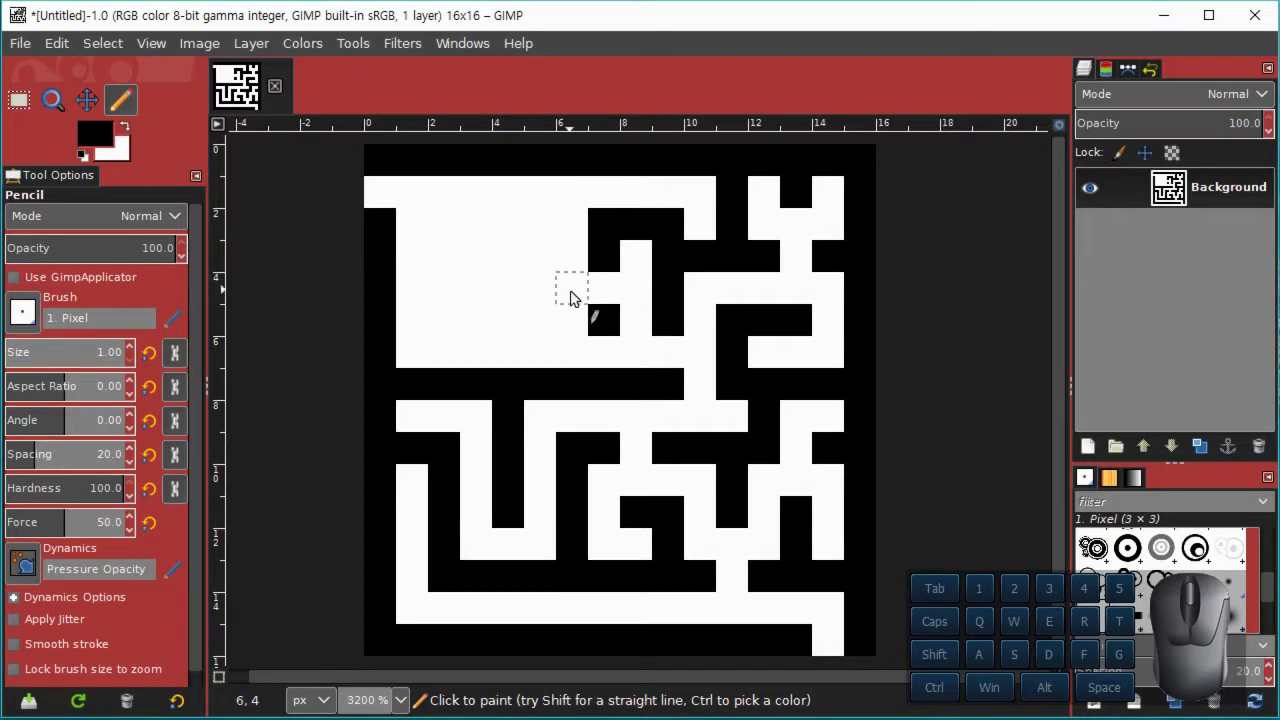
left_click(606, 343)
left_click(612, 292)
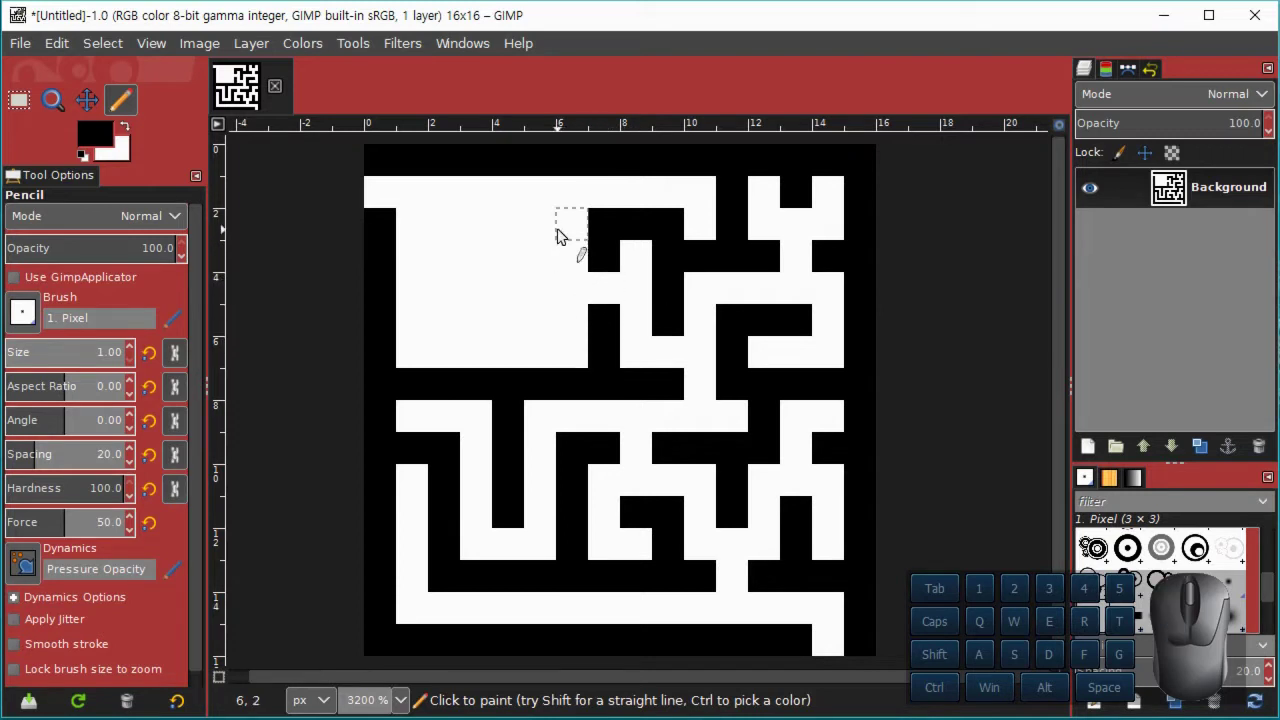
- Paint a wall up column 5 from row 4 to 2 and across to column 3, plus one down column 2 from row 1 to 3
left_click(540, 287)
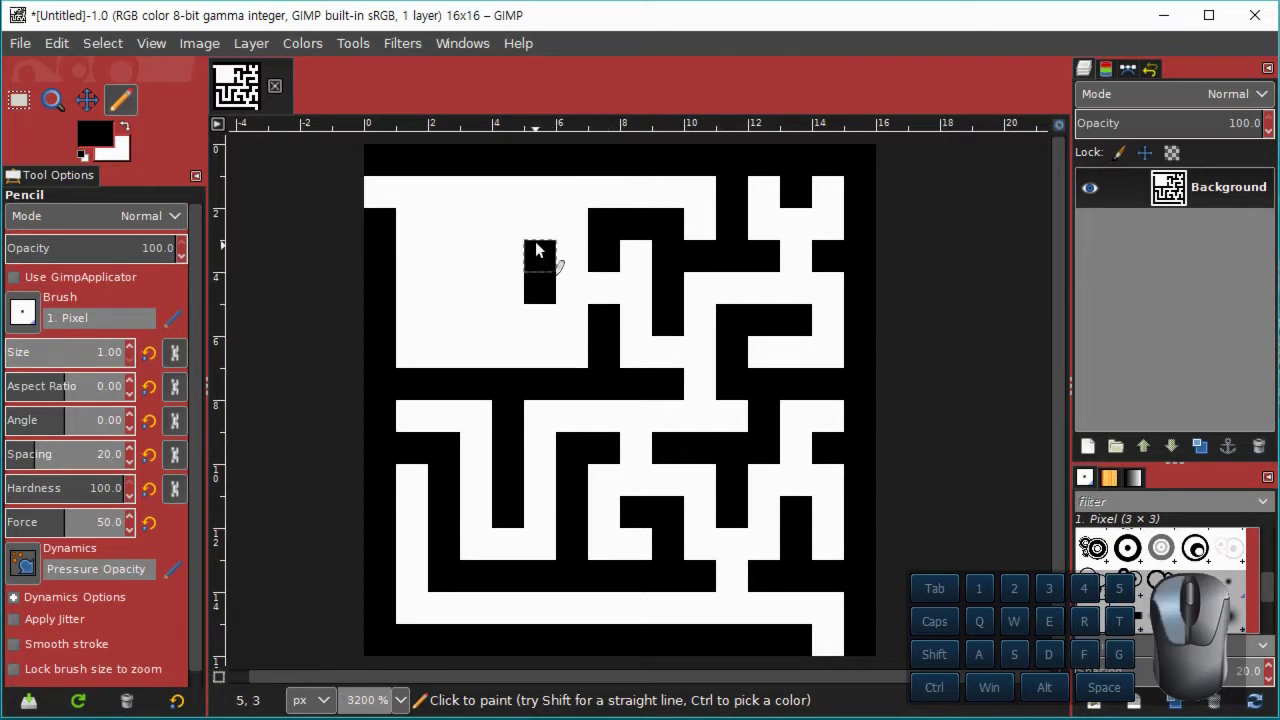
left_click_drag(505, 228, 487, 232)
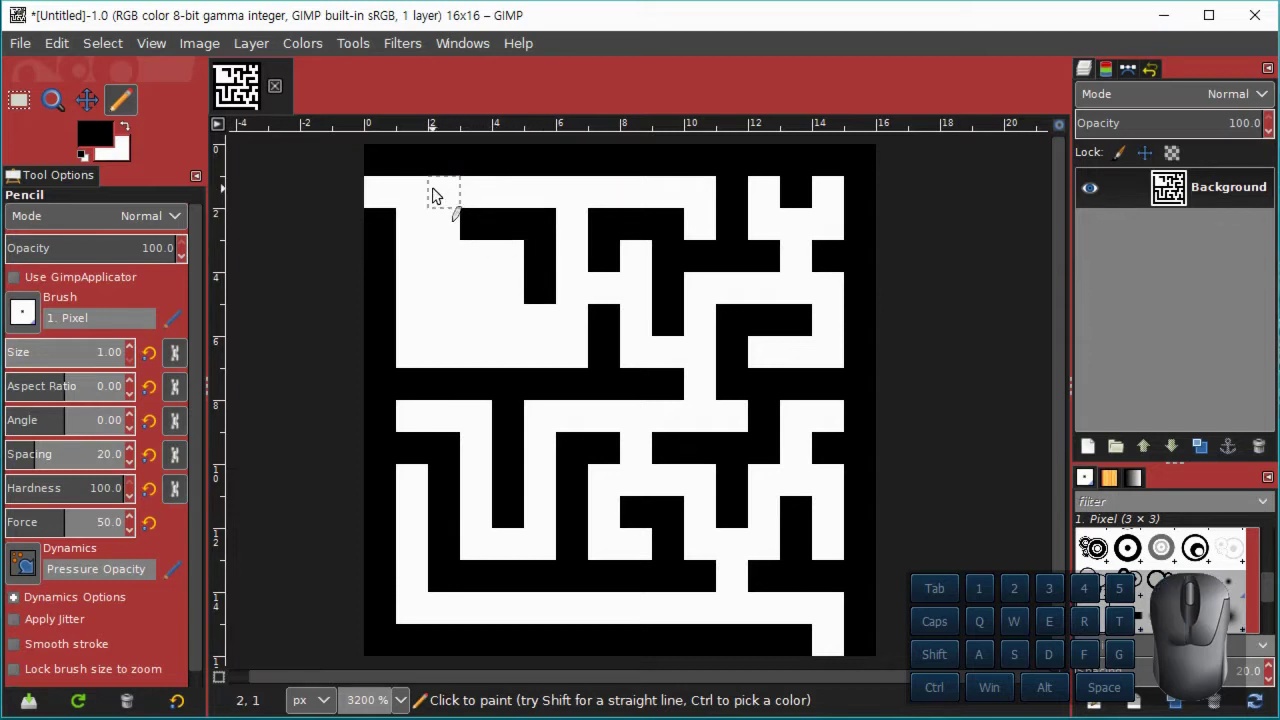
left_click_drag(432, 198, 443, 258)
- Sample white and erase pixel 3, 2 to open a passage between the column 2 and column 5 walls
key("ctrl")
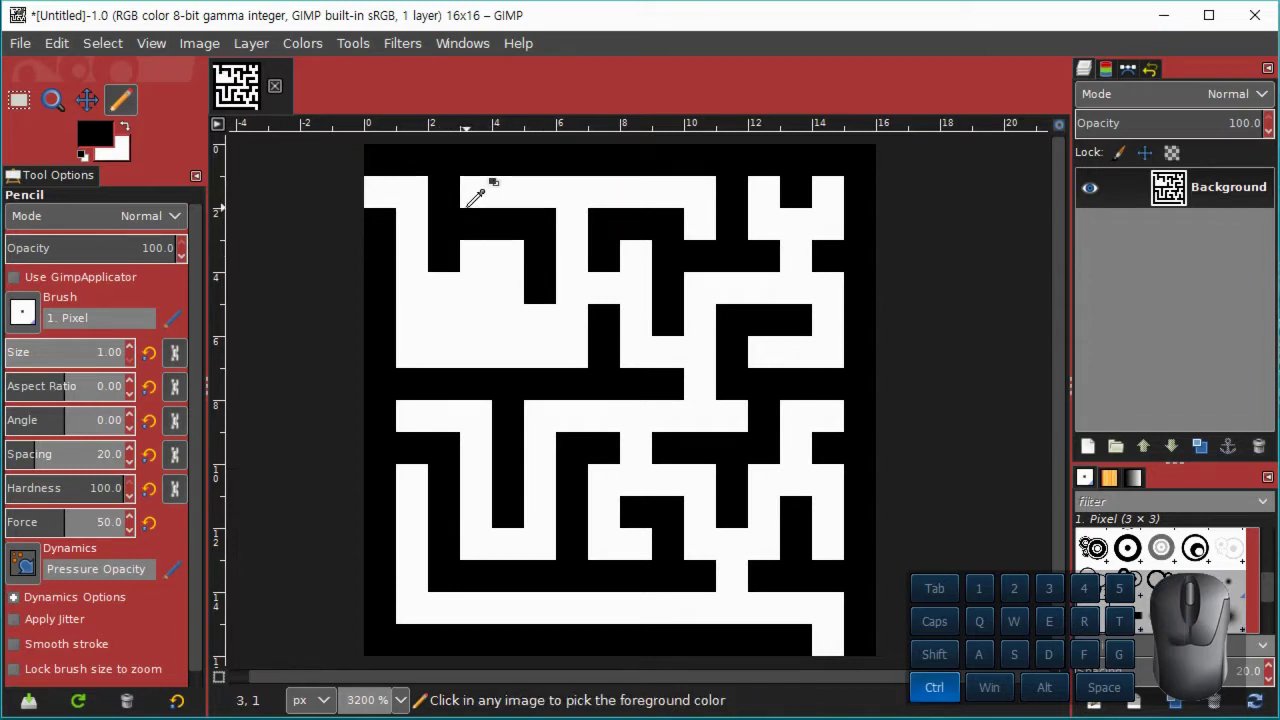
left_click(468, 202, "ctrl")
left_click(477, 226)
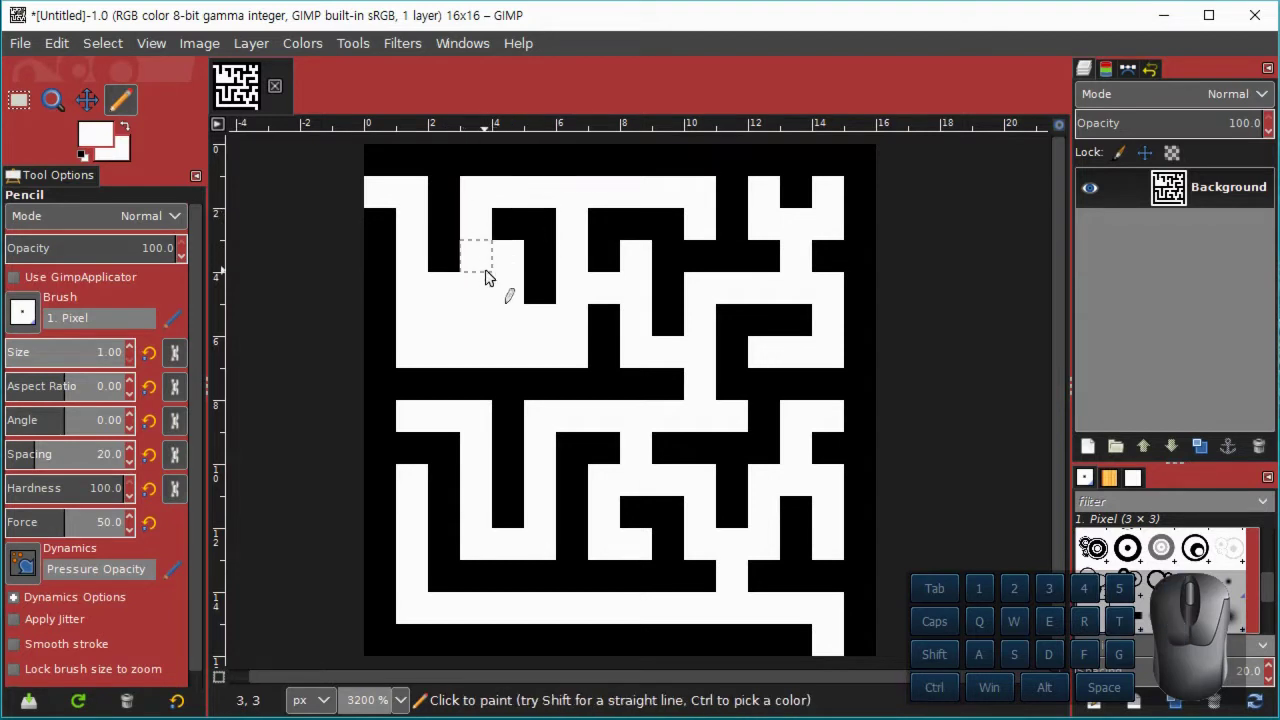
left_click(455, 290)
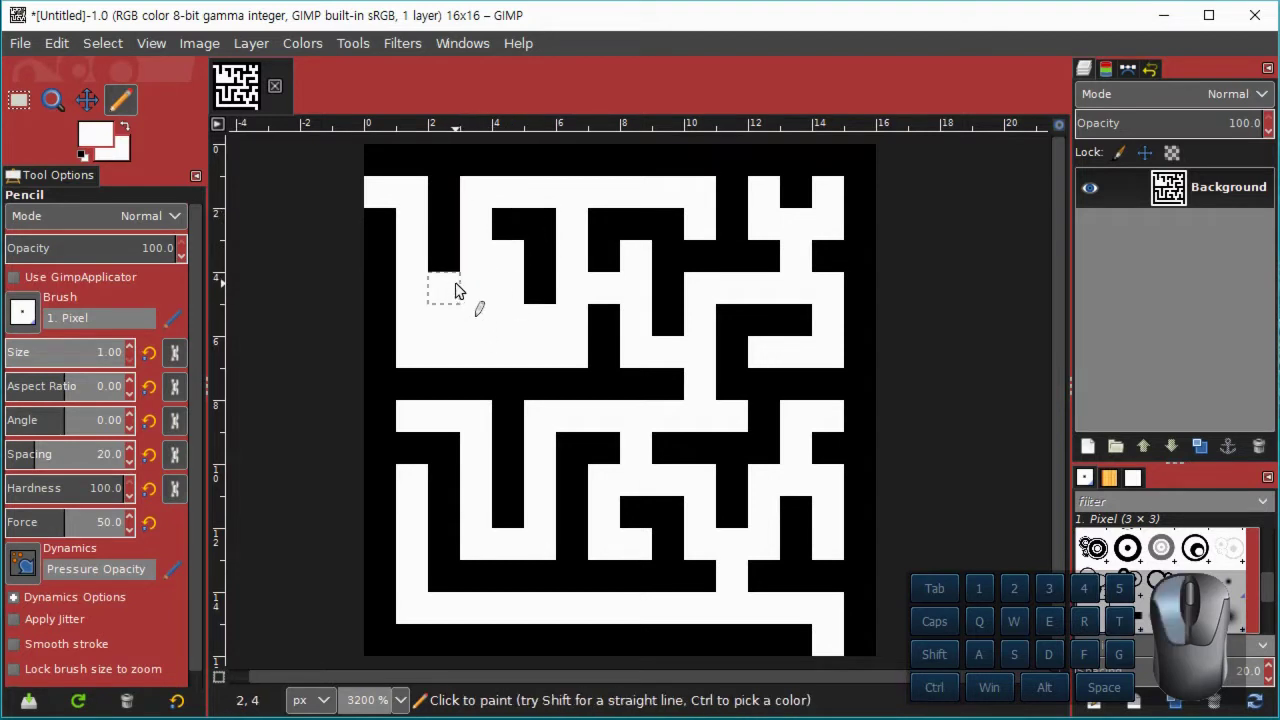
- Sample black, extend the column 2 wall through 2, 4 to 3, 4, and lengthen the column 5 wall to row 5
left_click(495, 232, "ctrl")
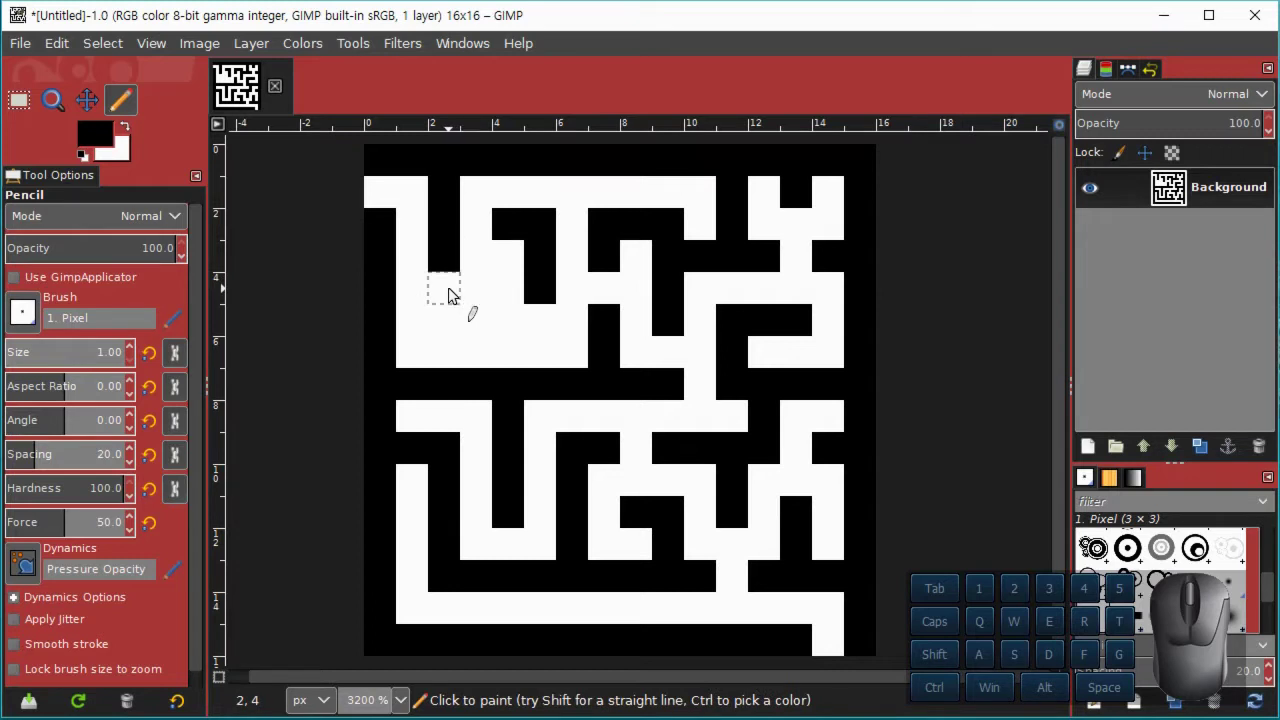
left_click_drag(449, 294, 480, 293)
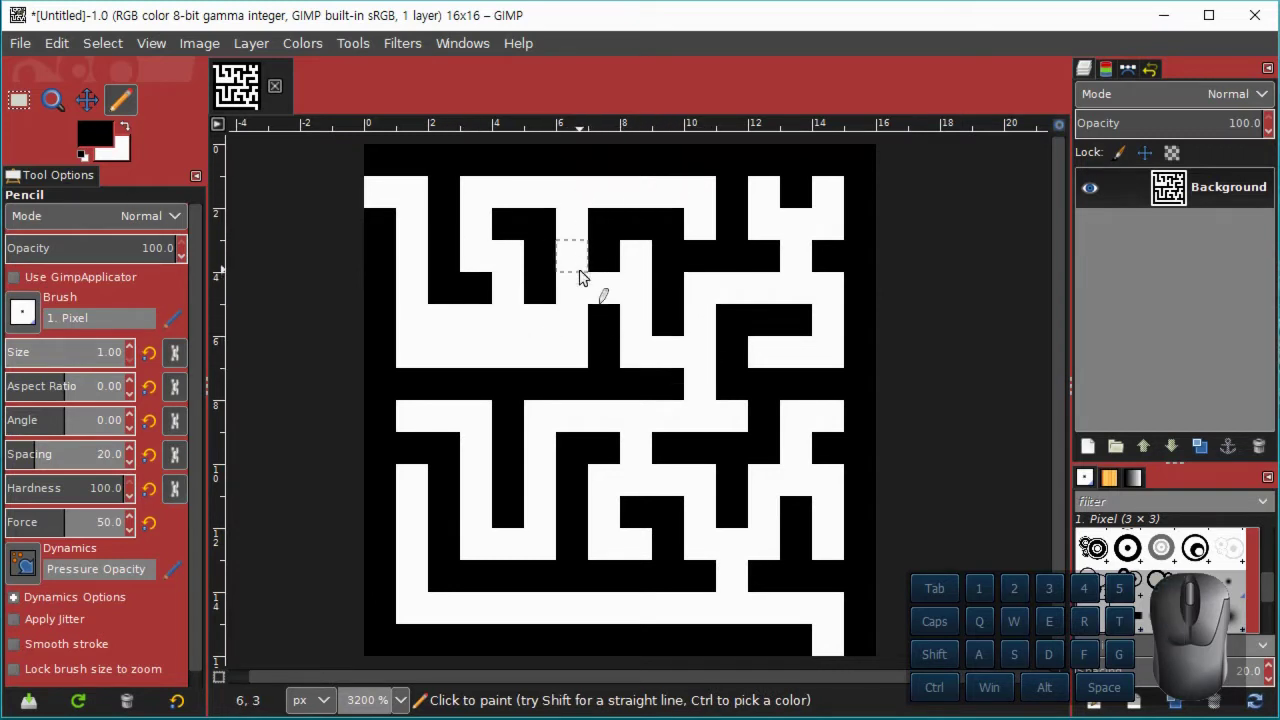
left_click(536, 327)
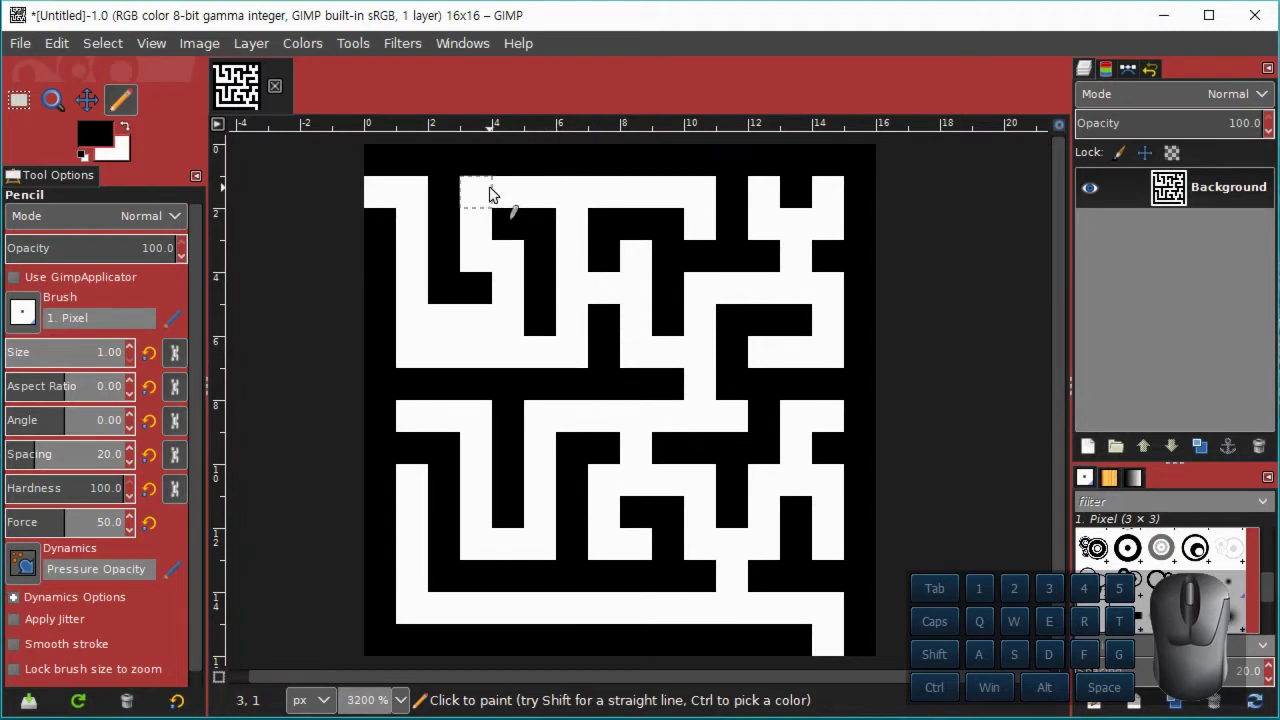
- Paint pixels 2, 6 and 5, 6 against the row 7 wall and add pixel 3, 5 below 3, 4
left_click(449, 355)
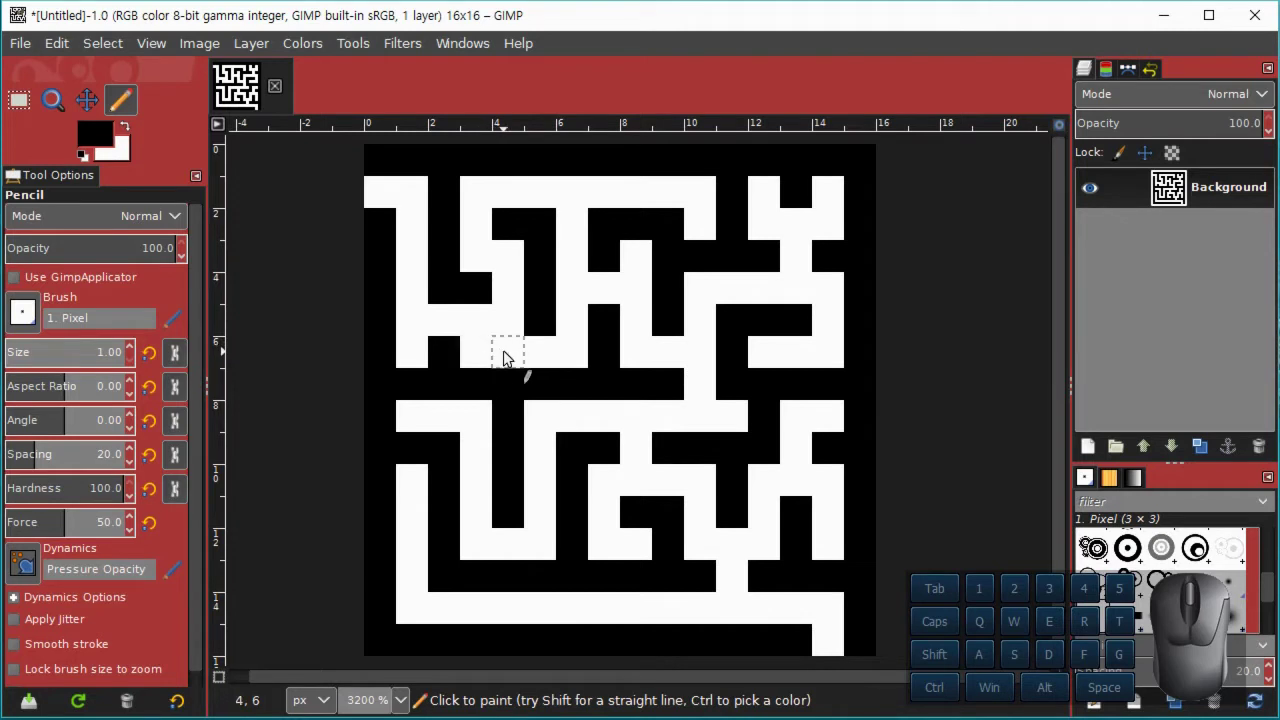
left_click(529, 358)
left_click(480, 330)
- Sample white and erase pixel 2, 6, and paint pixel 1, 6 in sampled black
left_click(452, 322, "ctrl")
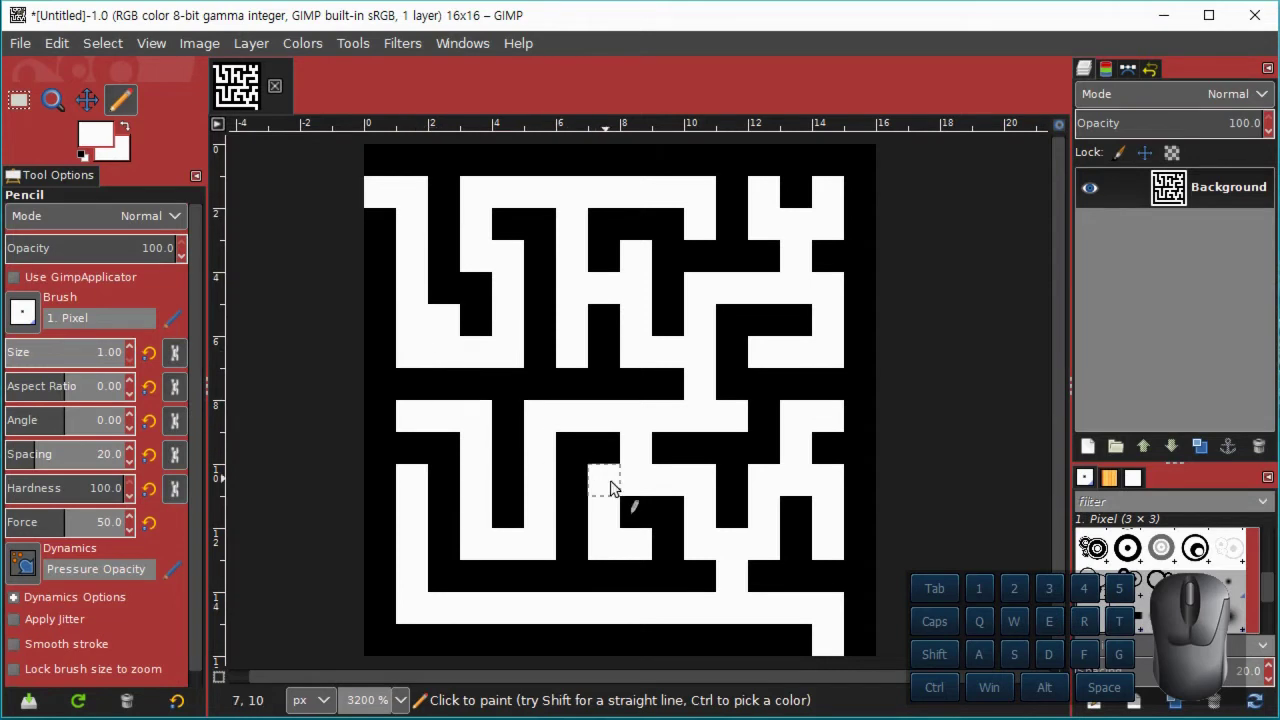
left_click(427, 389, "ctrl")
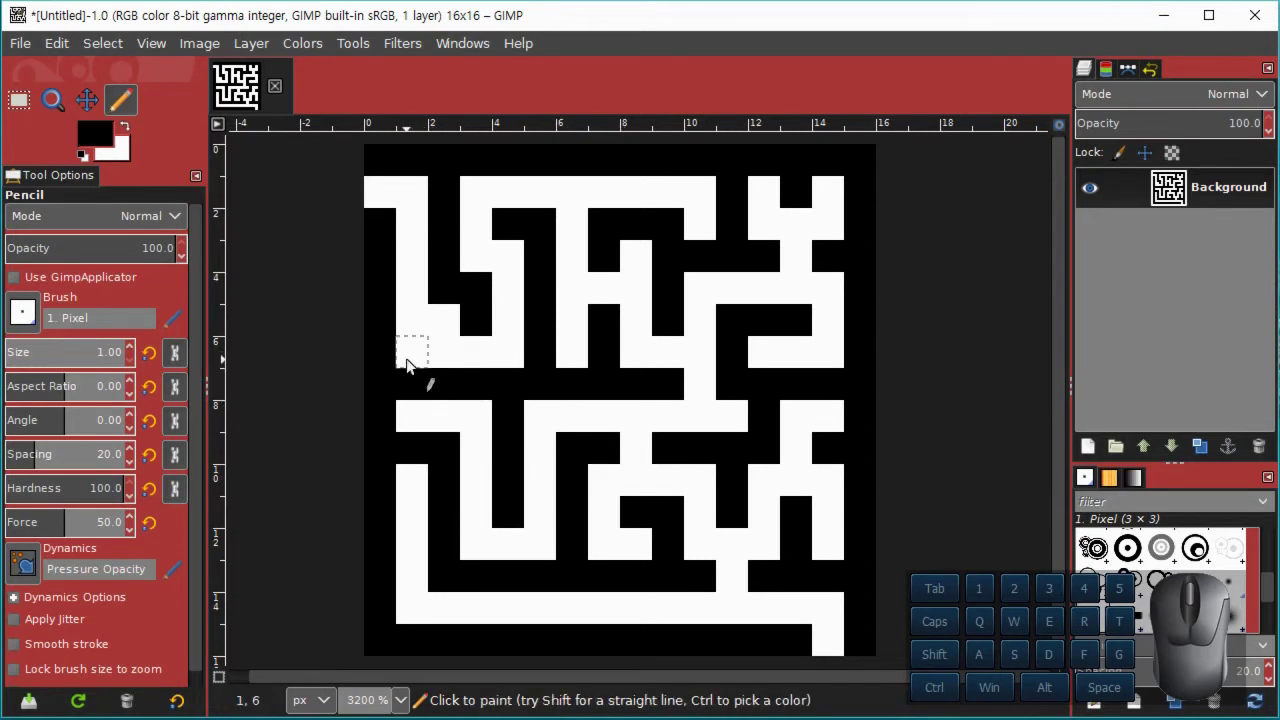
left_click(410, 352)
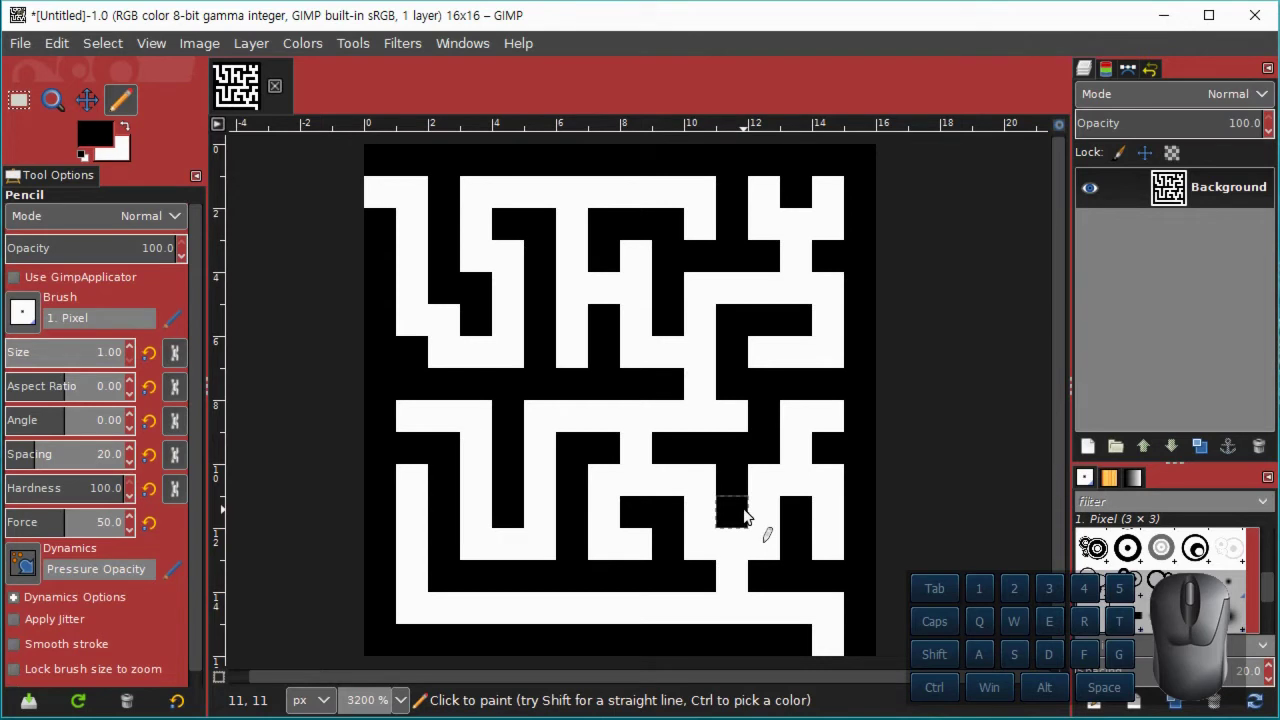